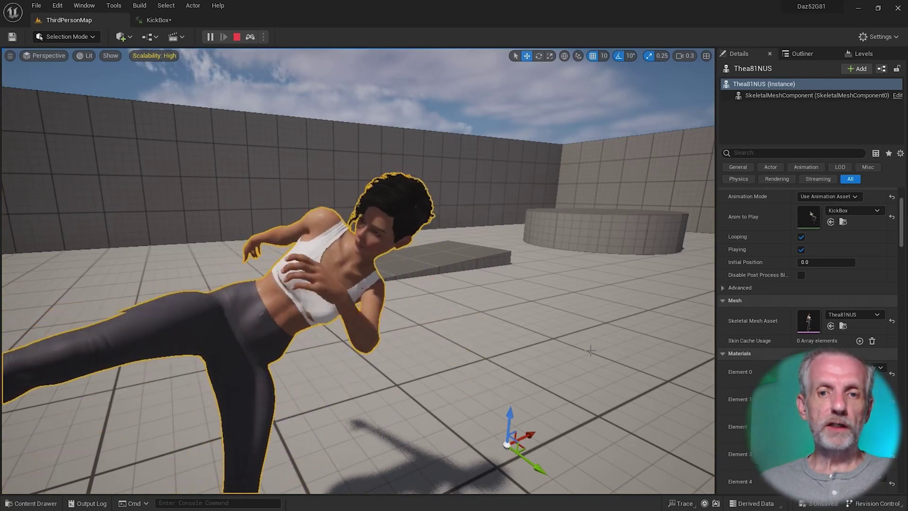
# Step: Examine the kicking character in the running level simulation, and stop the simulation
pyautogui.moveTo(591, 350); pyautogui.dragTo(607, 327, button='right')
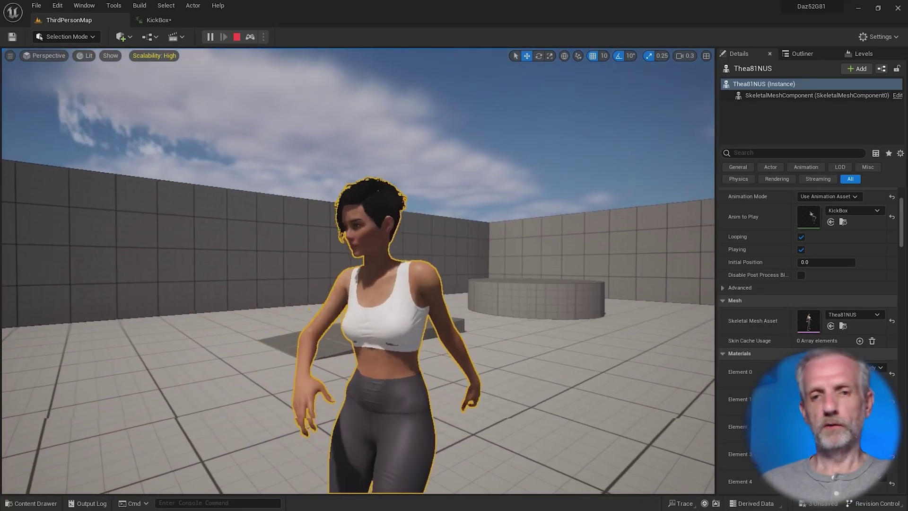
pyautogui.moveTo(534, 347); pyautogui.dragTo(502, 338, button='right')
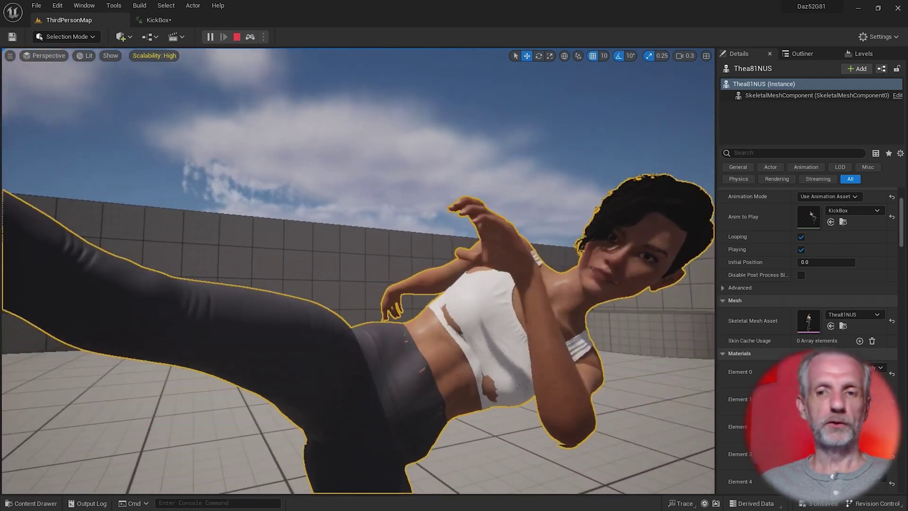
pyautogui.moveTo(501, 339)
pyautogui.mouseDown(button='right')
pyautogui.moveTo(520, 348)
pyautogui.moveTo(508, 343)
pyautogui.mouseUp(button='right')
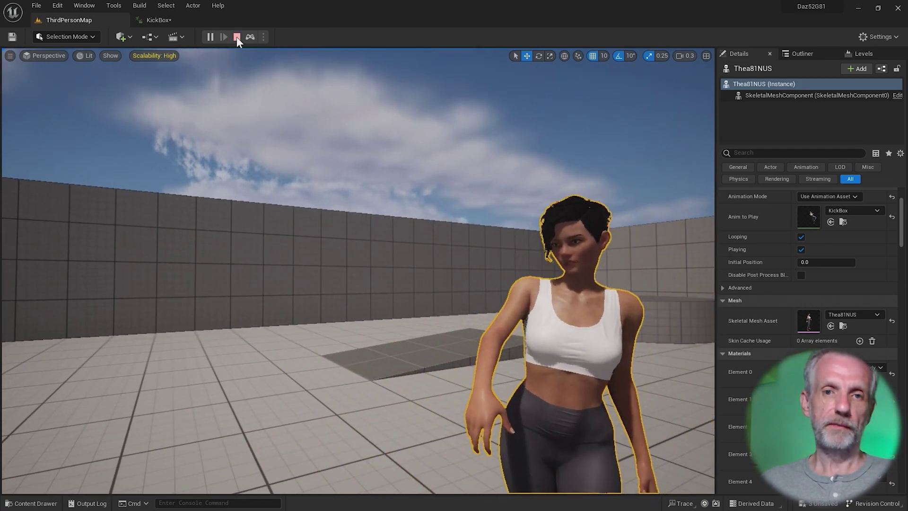
pyautogui.click(236, 37)
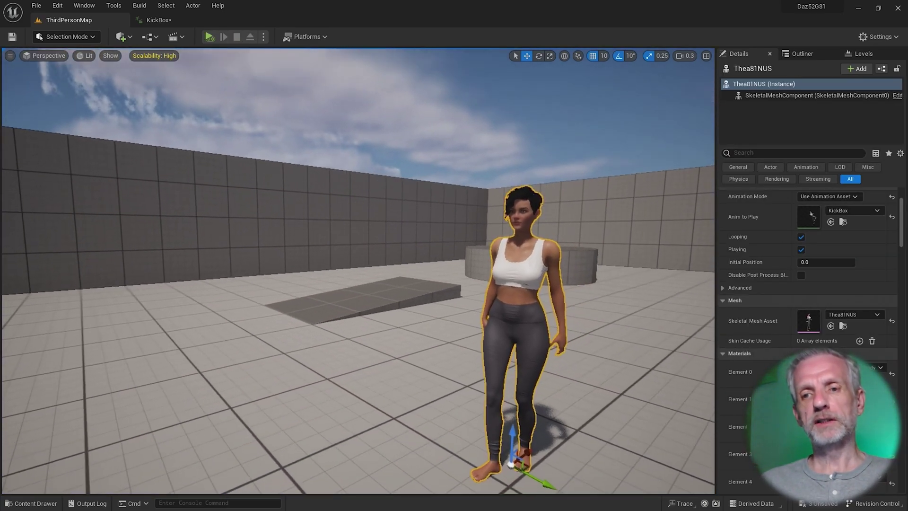
pyautogui.moveTo(382, 204); pyautogui.dragTo(369, 204, button='right')
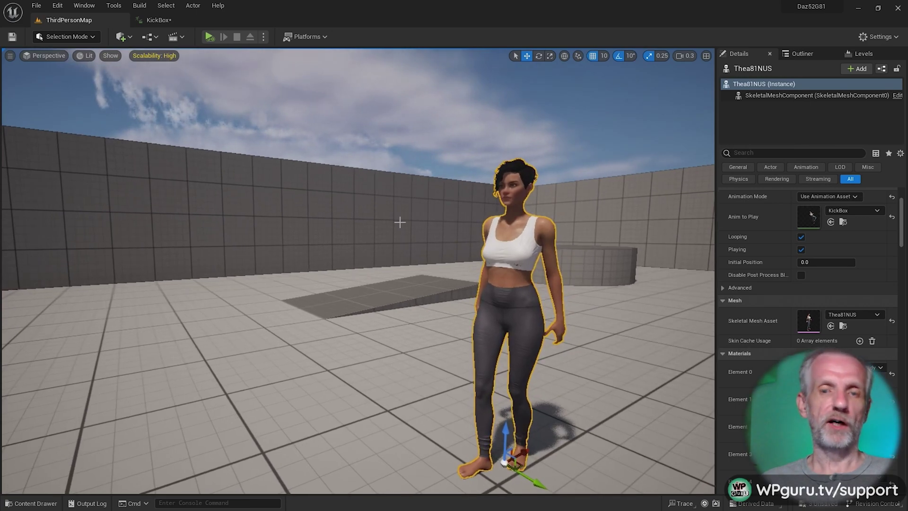
# Step: Switch to DAZ Studio and examine the female figure's head and face up close
pyautogui.hotkey('alt', 'Tab')
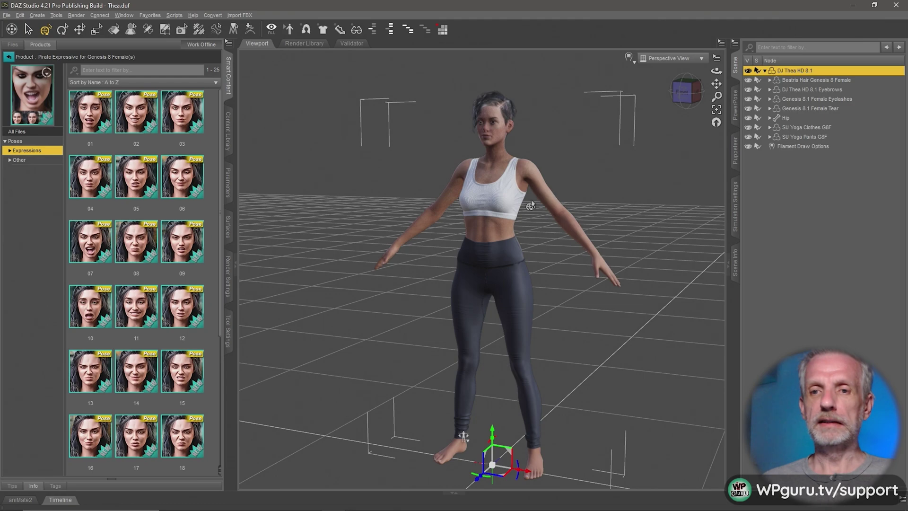
pyautogui.scroll(10, 530, 205)
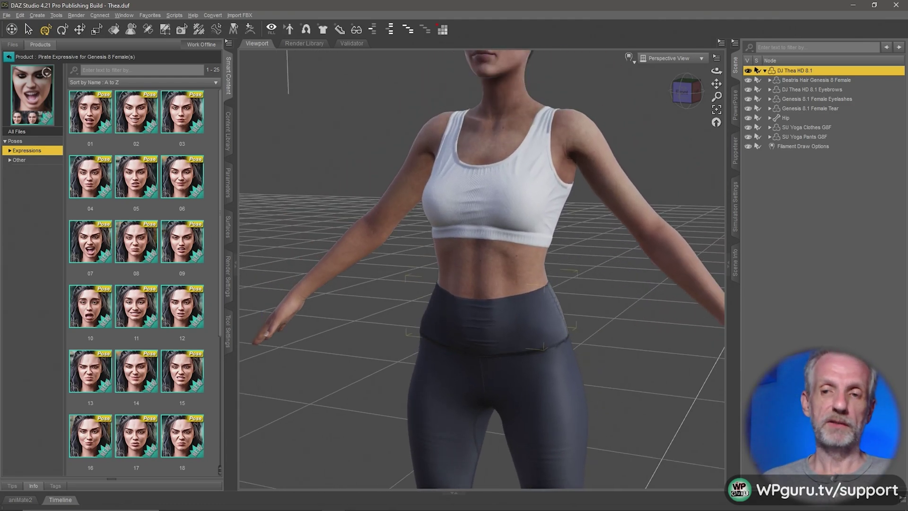
pyautogui.moveTo(530, 205); pyautogui.dragTo(530, 378, button='middle')
pyautogui.scroll(5, 531, 205)
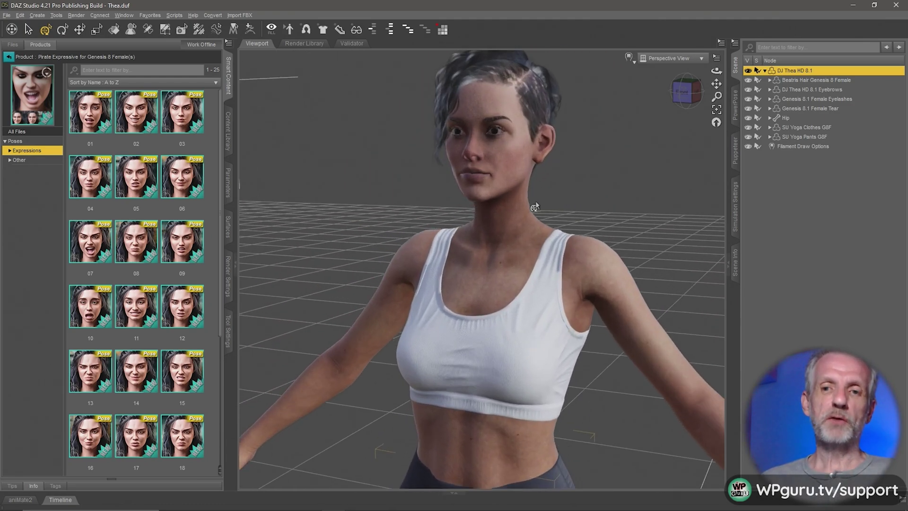
pyautogui.moveTo(530, 205); pyautogui.dragTo(529, 328, button='middle')
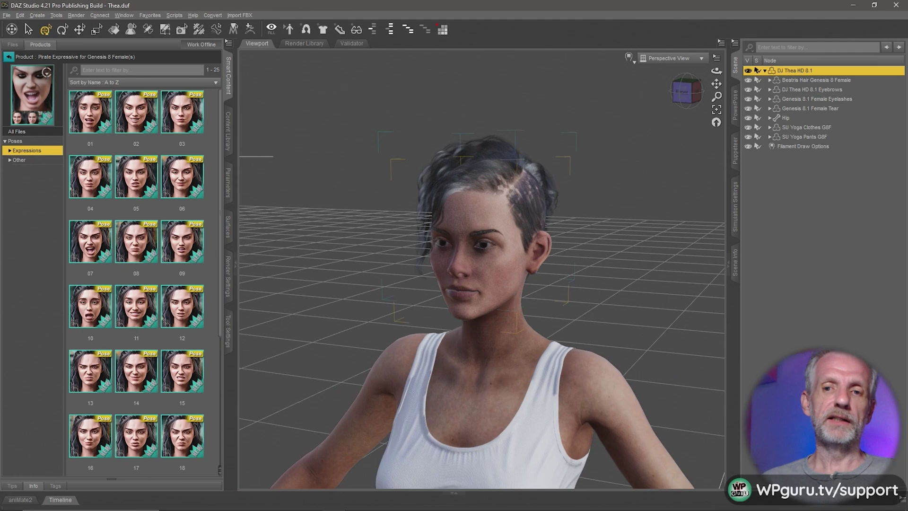
pyautogui.scroll(8, 481, 270)
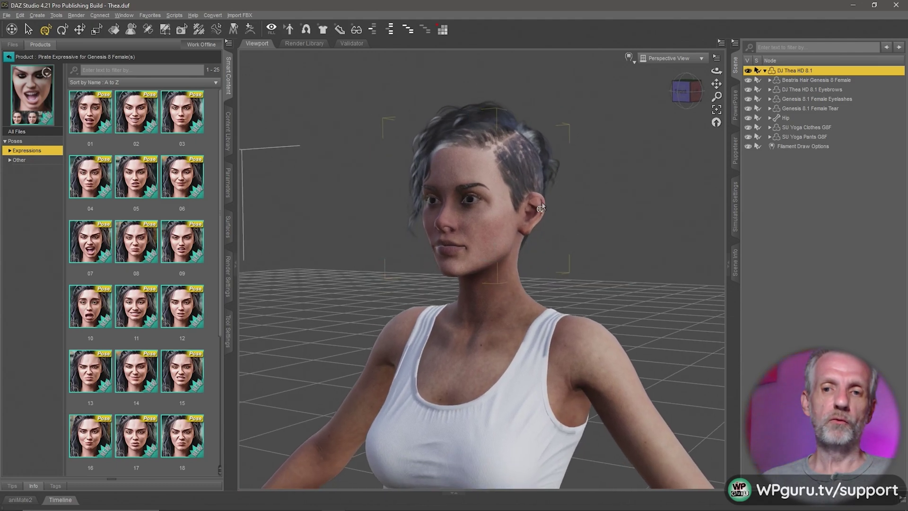
pyautogui.scroll(6, 481, 270)
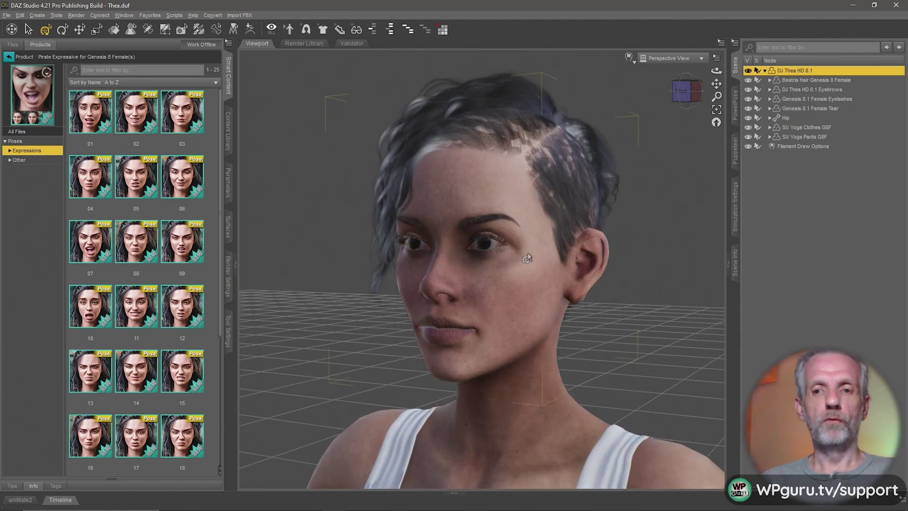
pyautogui.moveTo(516, 258); pyautogui.dragTo(528, 254, button='middle')
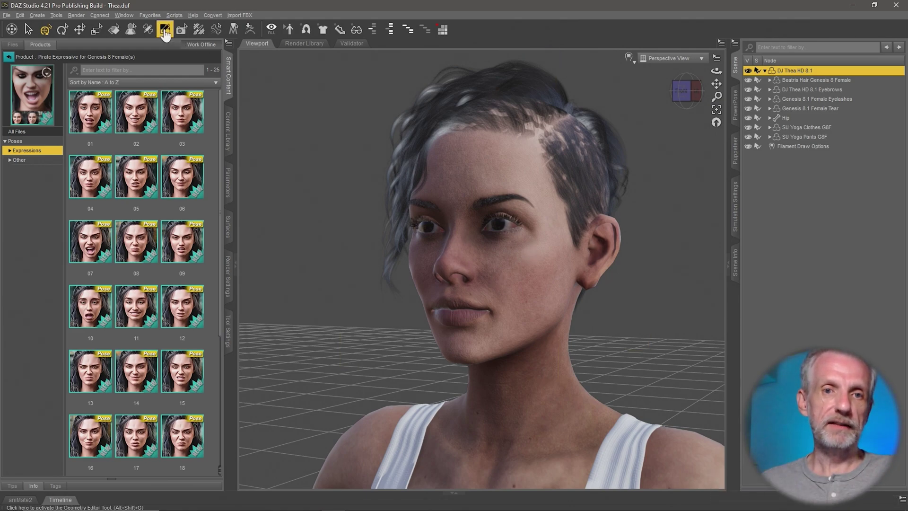
# Step: Reveal the figure's bones with the Joint Editor tool, select the Head bone and examine the facial rig
pyautogui.click(147, 30)
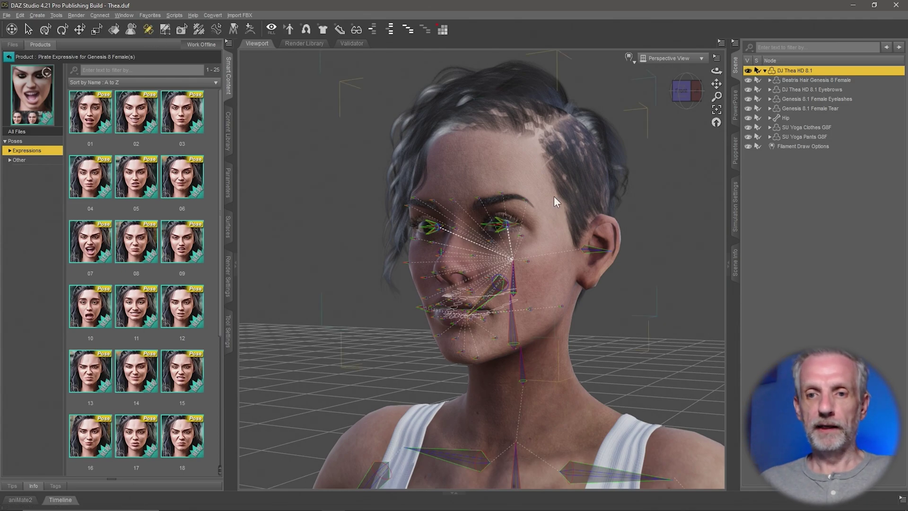
pyautogui.scroll(4, 554, 195)
pyautogui.moveTo(554, 200); pyautogui.dragTo(504, 210, button='middle')
pyautogui.click(383, 251)
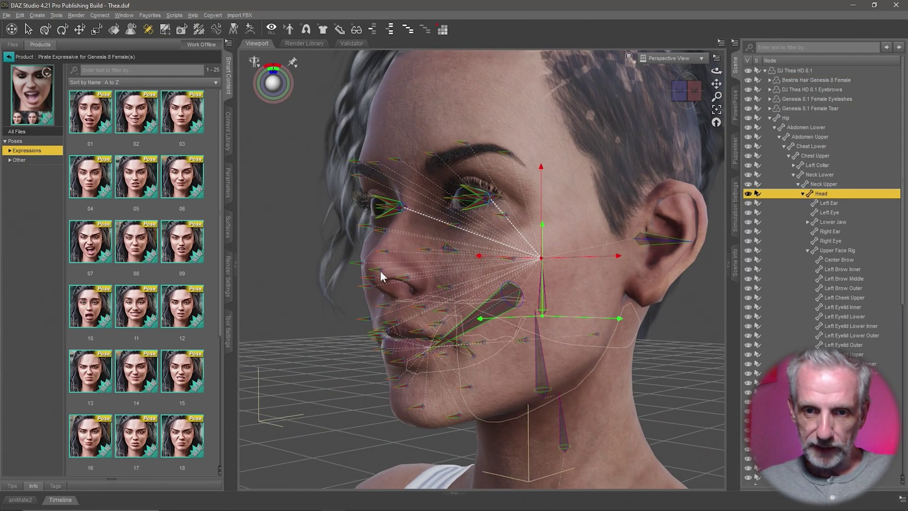
pyautogui.click(386, 306)
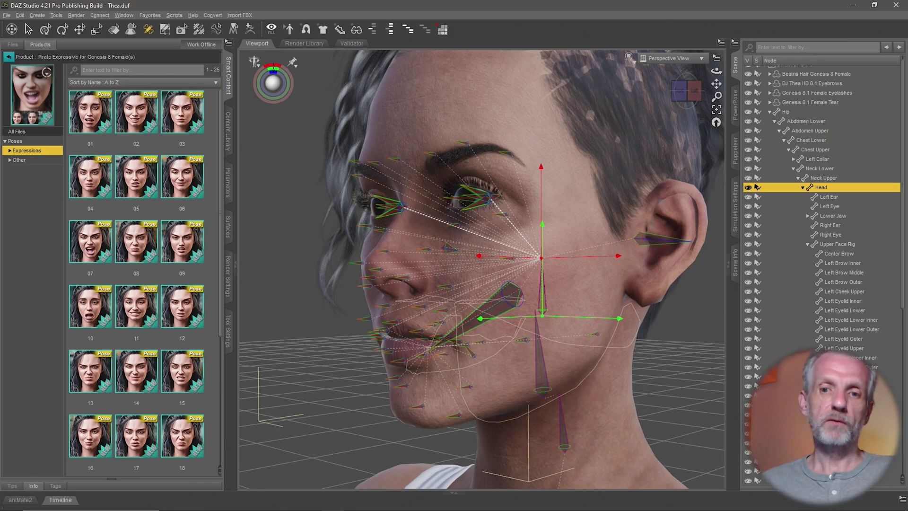
pyautogui.scroll(-5, 452, 356)
pyautogui.scroll(5, 452, 356)
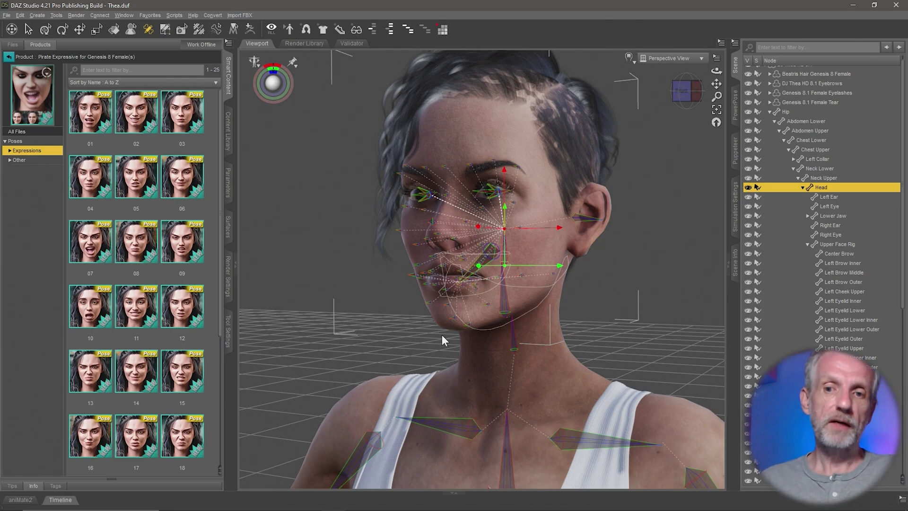
pyautogui.scroll(4, 441, 333)
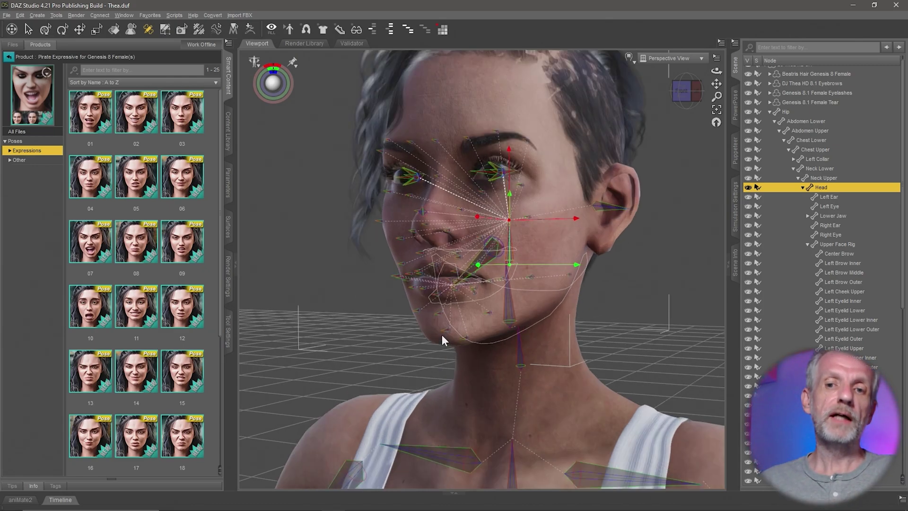
pyautogui.scroll(2, 450, 333)
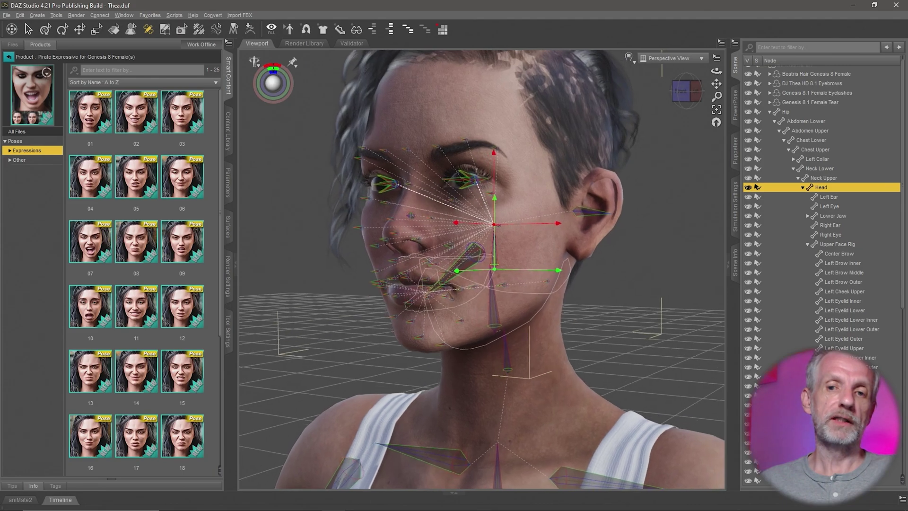
pyautogui.scroll(2, 451, 333)
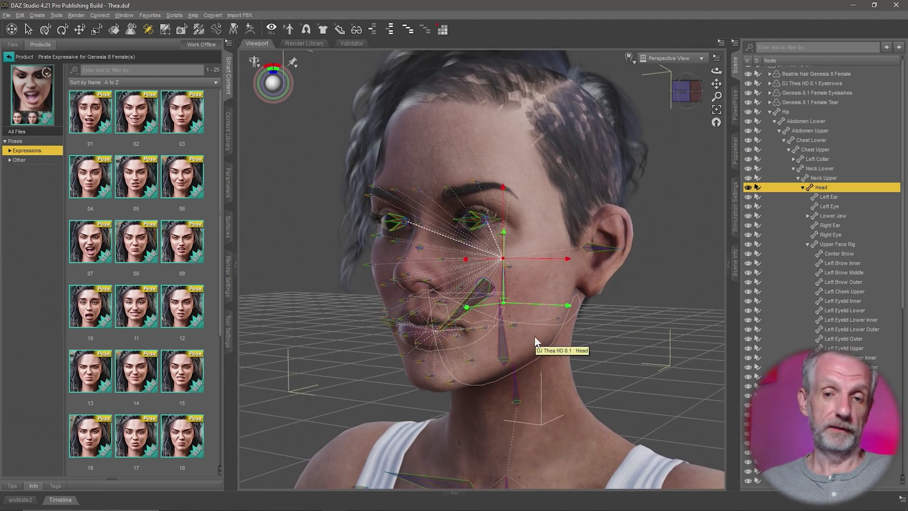
# Step: Bring up the Face template of the Genesis 8.1 Female set in PowerPose, with the figure's face in close view
pyautogui.click(739, 115)
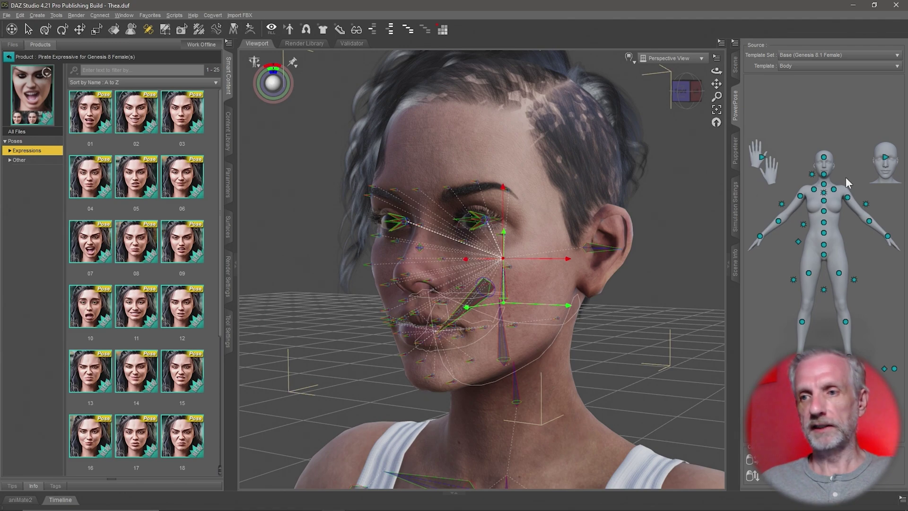
pyautogui.click(886, 161)
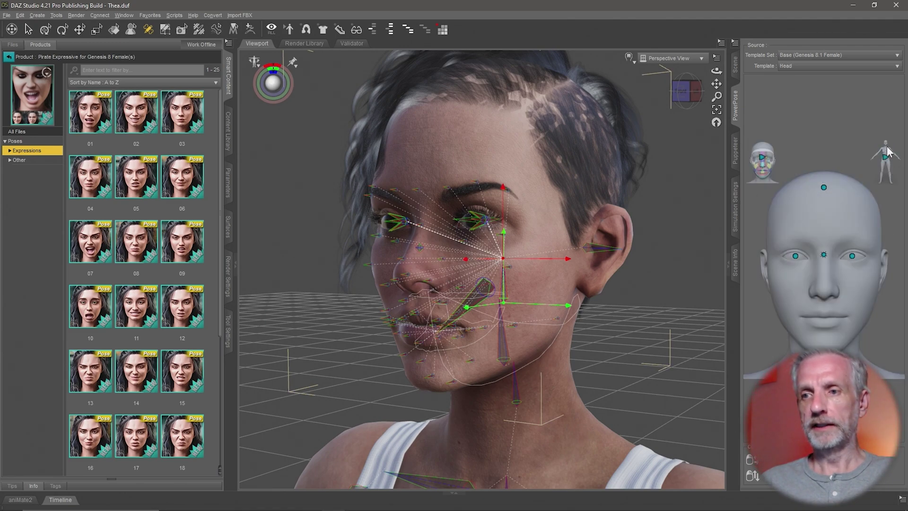
pyautogui.click(762, 163)
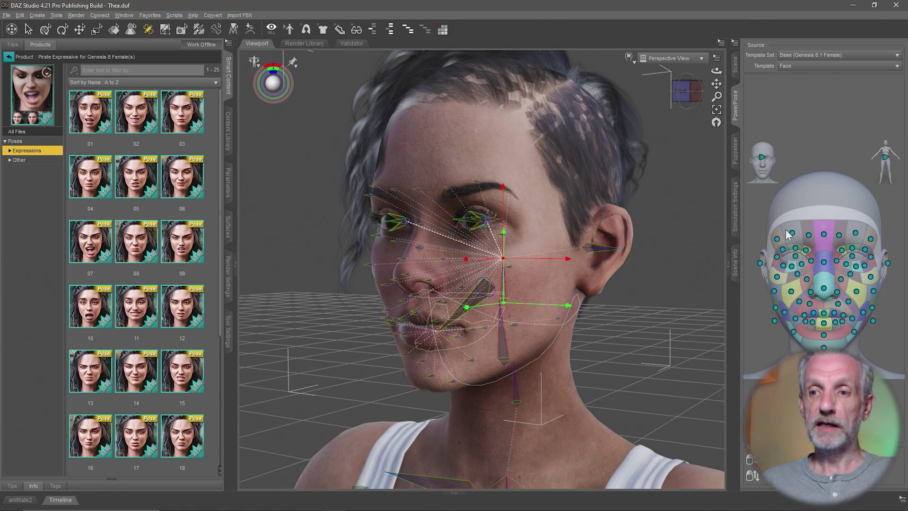
pyautogui.scroll(2, 648, 236)
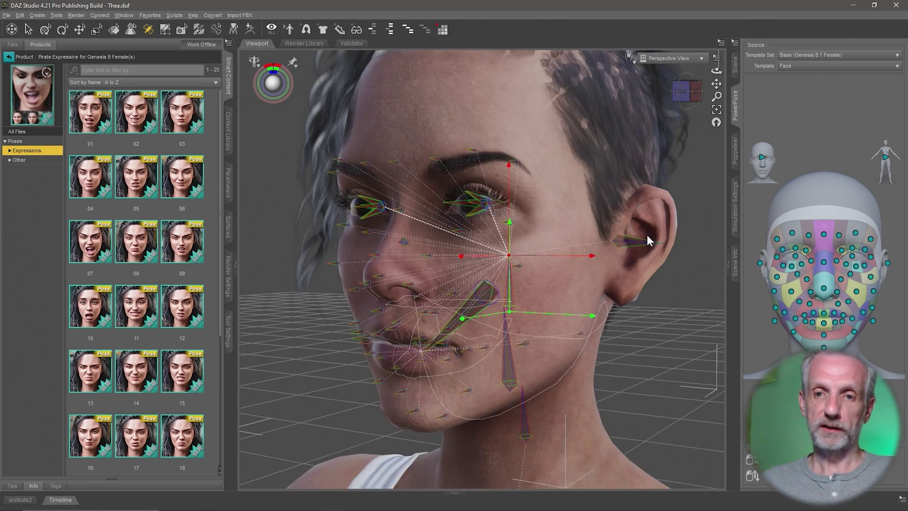
pyautogui.moveTo(647, 235)
pyautogui.mouseDown(button='middle')
pyautogui.moveTo(647, 265)
pyautogui.moveTo(656, 250)
pyautogui.mouseUp(button='middle')
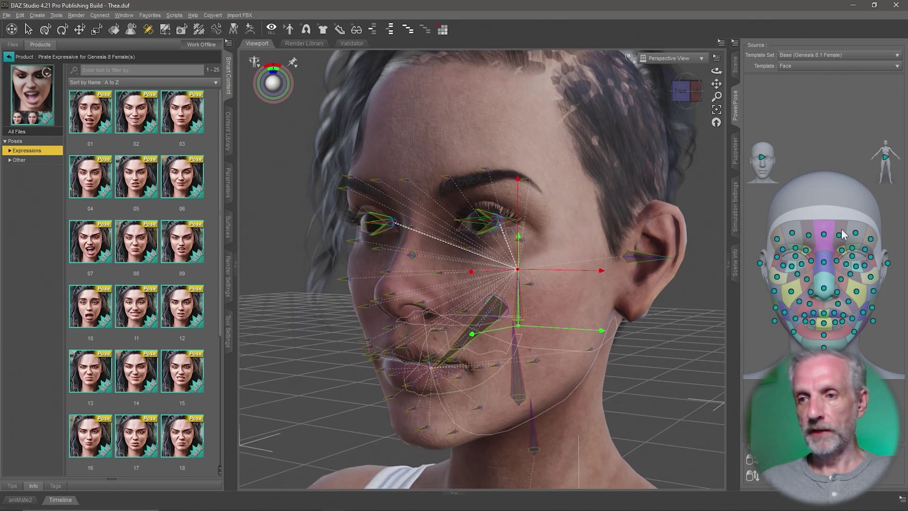
# Step: Adjust the left brow and the nose with the PowerPose face control points, and leave the Joint Editor tool
pyautogui.click(857, 234)
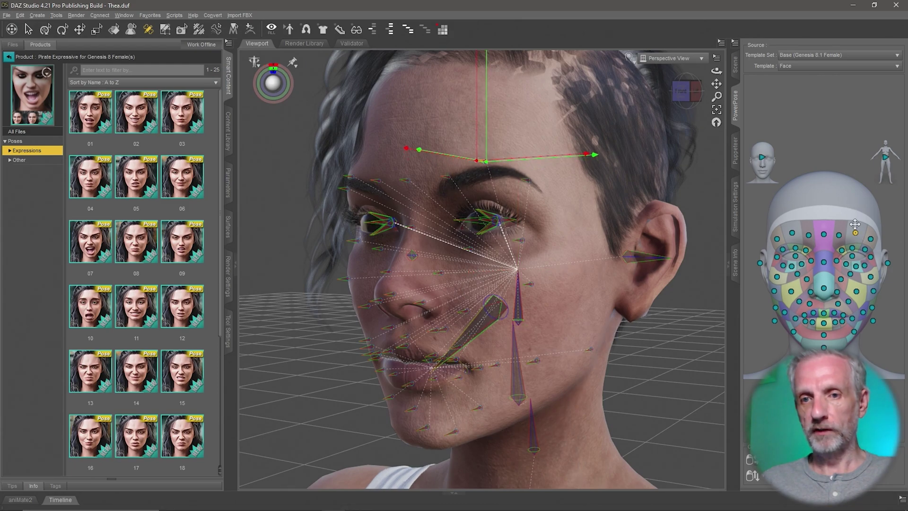
pyautogui.moveTo(868, 238)
pyautogui.mouseDown()
pyautogui.moveTo(847, 190)
pyautogui.moveTo(863, 186)
pyautogui.moveTo(876, 206)
pyautogui.moveTo(847, 210)
pyautogui.moveTo(855, 229)
pyautogui.mouseUp()
pyautogui.moveTo(824, 290)
pyautogui.mouseDown()
pyautogui.moveTo(820, 253)
pyautogui.moveTo(834, 263)
pyautogui.moveTo(830, 278)
pyautogui.mouseUp()
pyautogui.scroll(-2, 662, 336)
pyautogui.scroll(4, 669, 334)
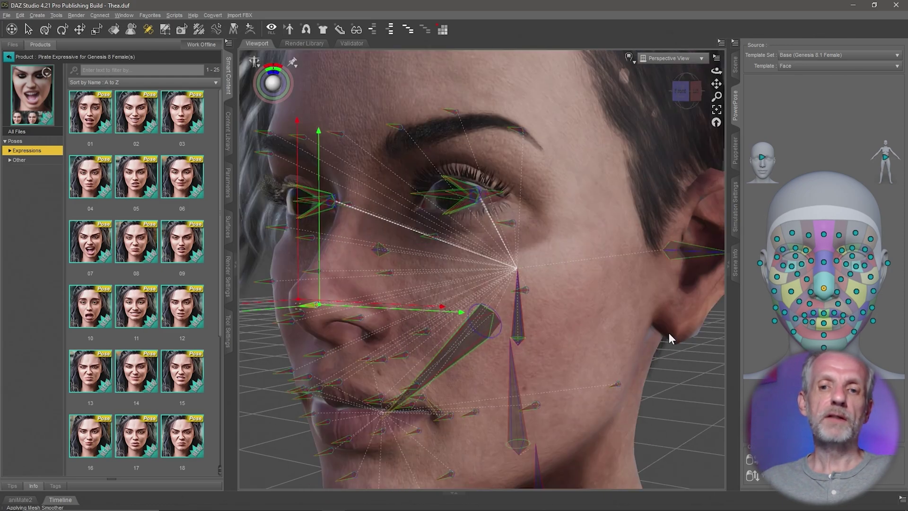
pyautogui.scroll(-6, 668, 333)
pyautogui.scroll(-3, 669, 332)
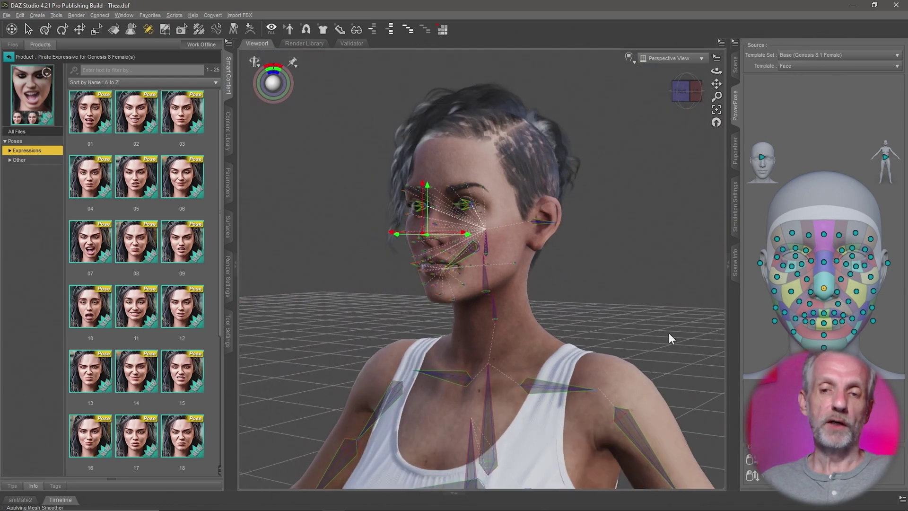
pyautogui.scroll(1, 669, 333)
pyautogui.moveTo(668, 333); pyautogui.dragTo(644, 278, button='middle')
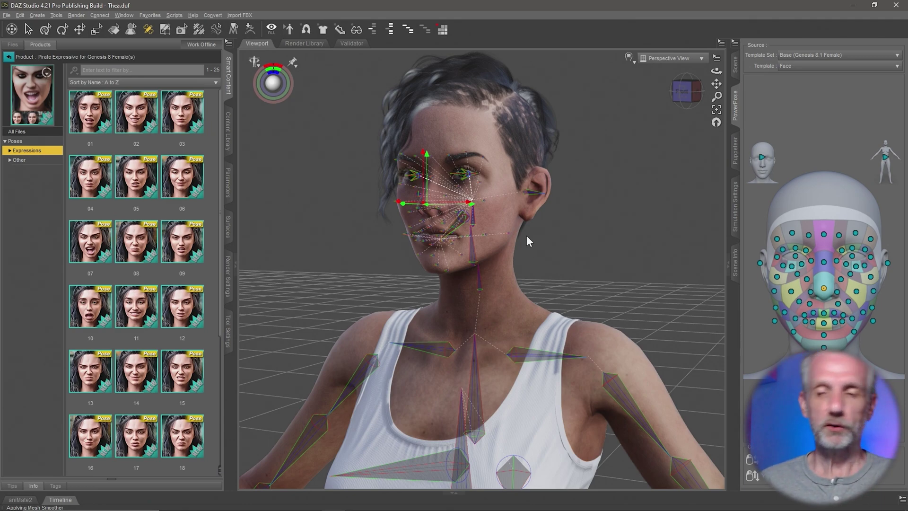
pyautogui.click(45, 29)
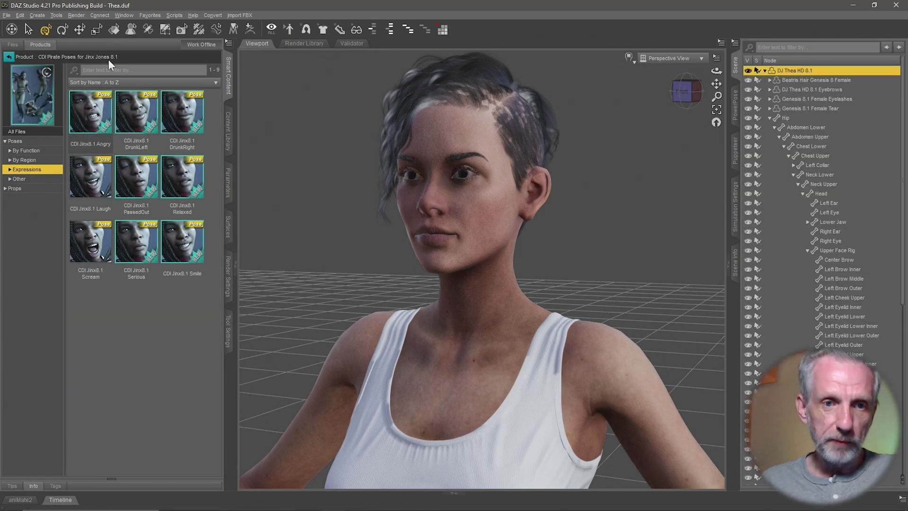
# Step: Try the CDI Jinx8.1 Angry and Scream expressions on the figure, and undo the applied expression
pyautogui.doubleClick(98, 128)
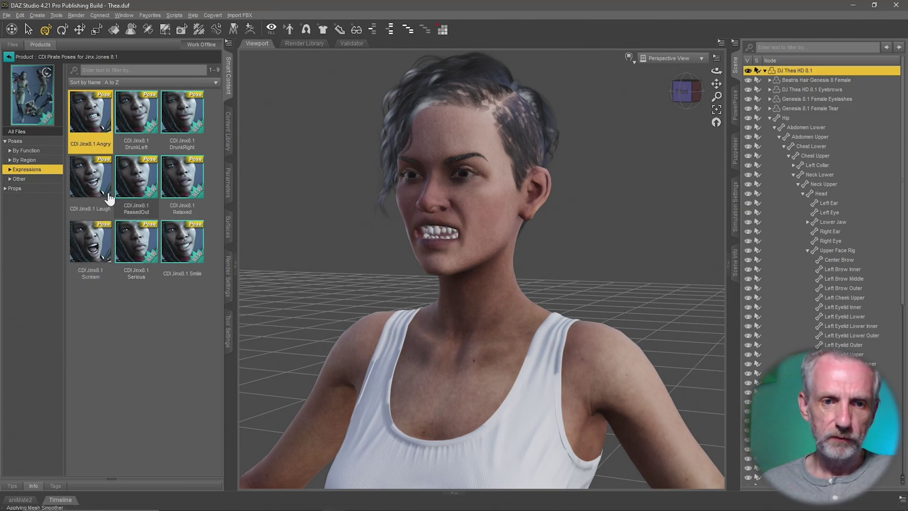
pyautogui.doubleClick(91, 241)
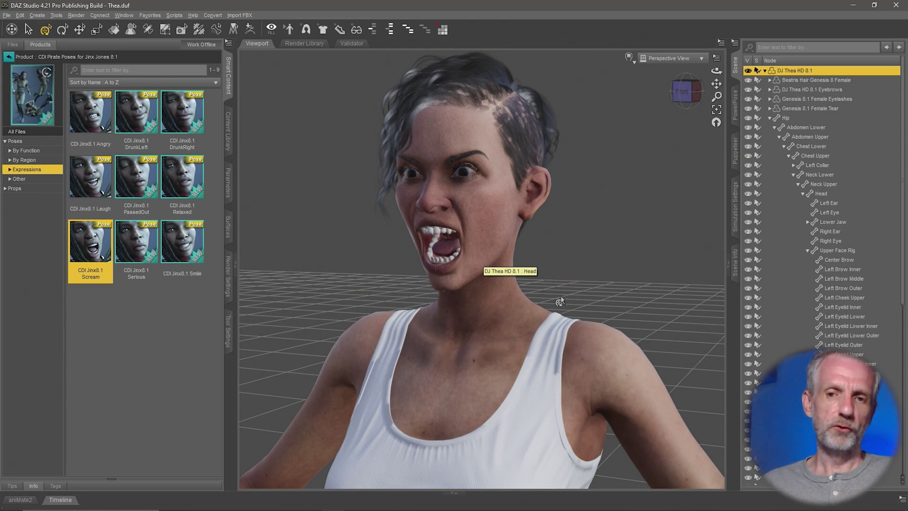
pyautogui.hotkey('ctrl', 'z')
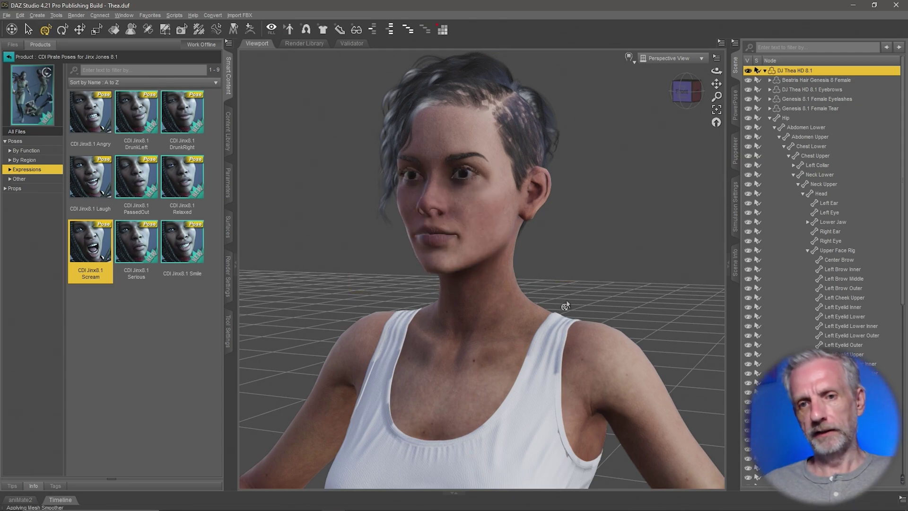
# Step: Store the neutral expression as a point on Puppeteer's Layer 1, and apply the CDI Jinx8.1 Scream expression to the figure
pyautogui.click(735, 152)
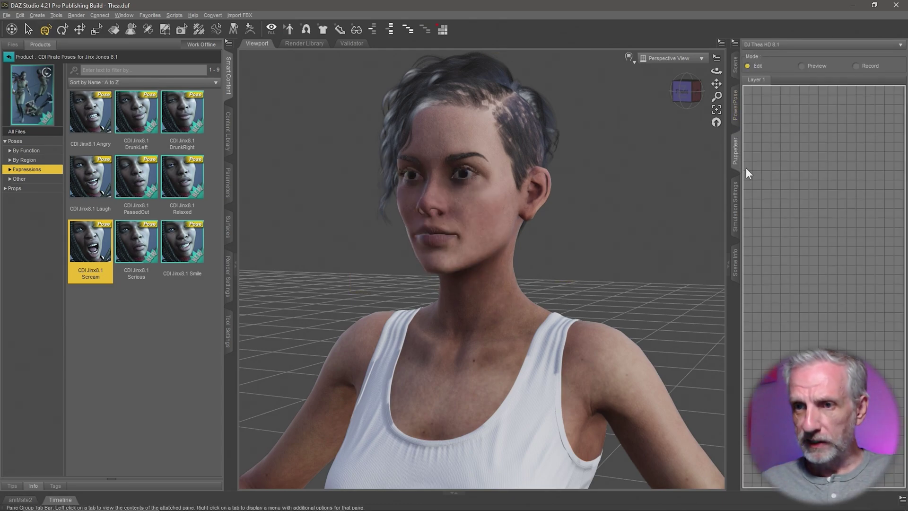
pyautogui.click(804, 169)
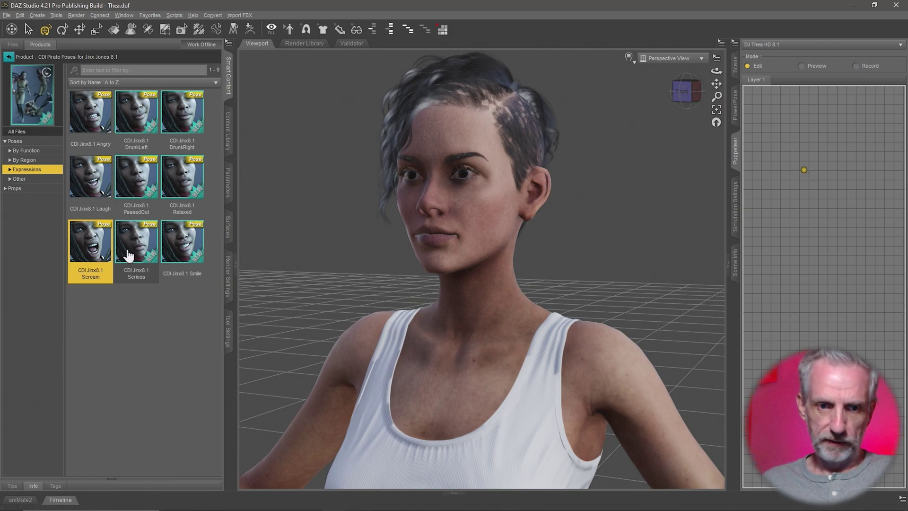
pyautogui.doubleClick(105, 252)
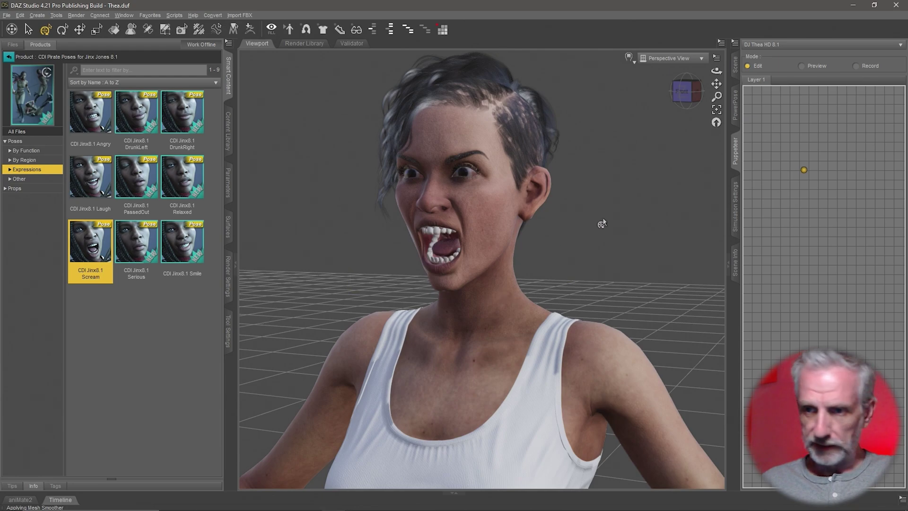
# Step: Switch Puppeteer to Preview mode and blend the figure's face partway between the neutral and Scream points on Layer 1
pyautogui.click(815, 66)
pyautogui.moveTo(874, 173); pyautogui.dragTo(846, 175)
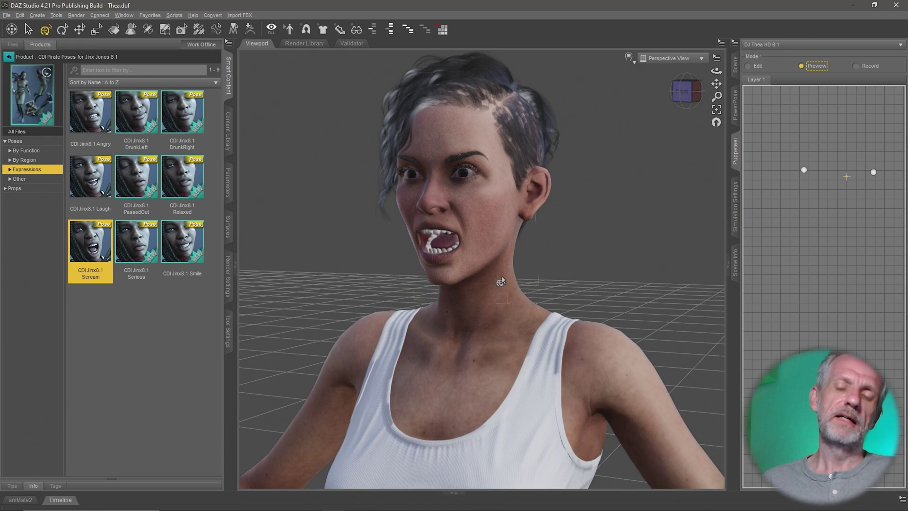
pyautogui.moveTo(499, 280)
pyautogui.mouseDown(button='middle')
pyautogui.moveTo(546, 280)
pyautogui.moveTo(484, 280)
pyautogui.mouseUp(button='middle')
pyautogui.scroll(-4, 499, 281)
pyautogui.keyDown('alt'); pyautogui.moveTo(506, 281); pyautogui.dragTo(500, 281); pyautogui.keyUp('alt')
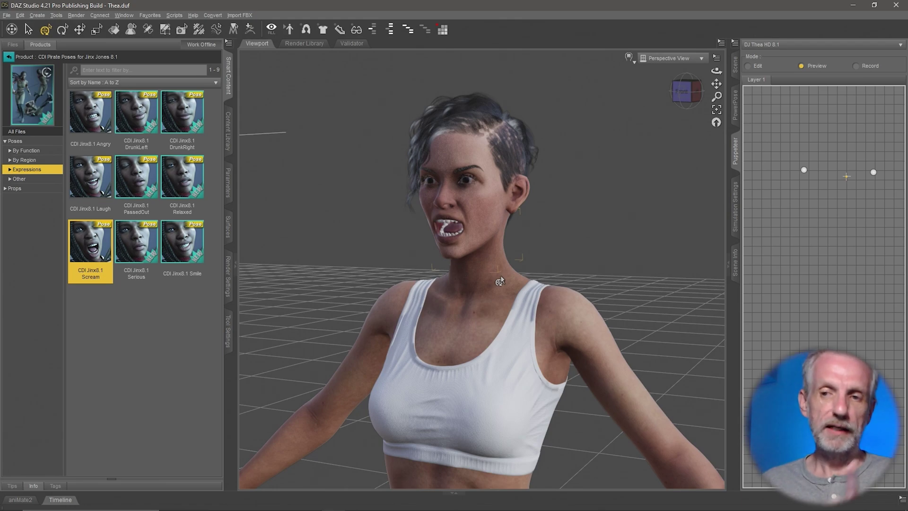
# Step: Start a Wavefront OBJ export of the DJ Thea HD 8.1 figure to the Desktop under the name TheaAngry
pyautogui.click(735, 65)
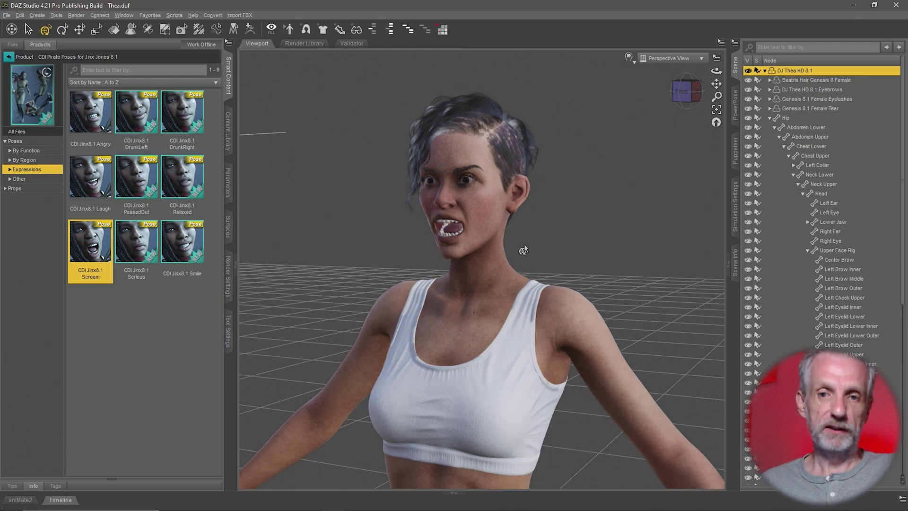
pyautogui.click(764, 71)
pyautogui.click(2, 17)
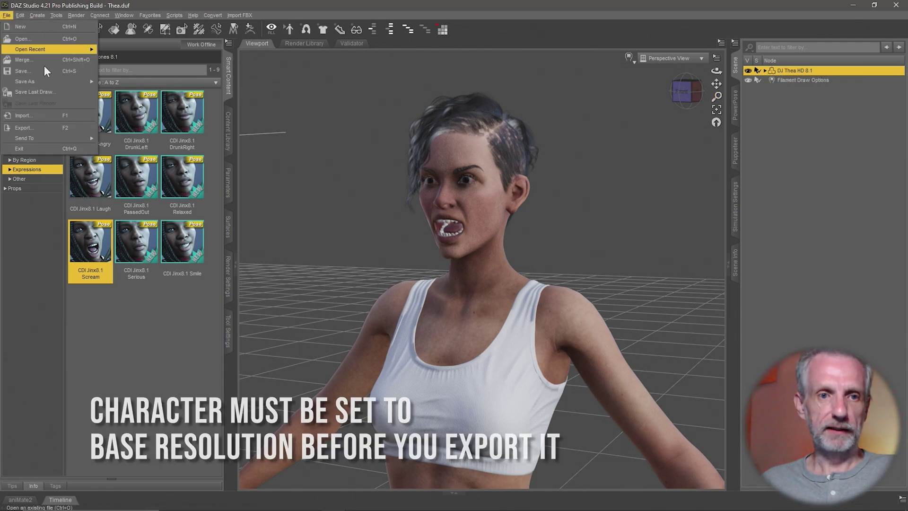
pyautogui.click(72, 127)
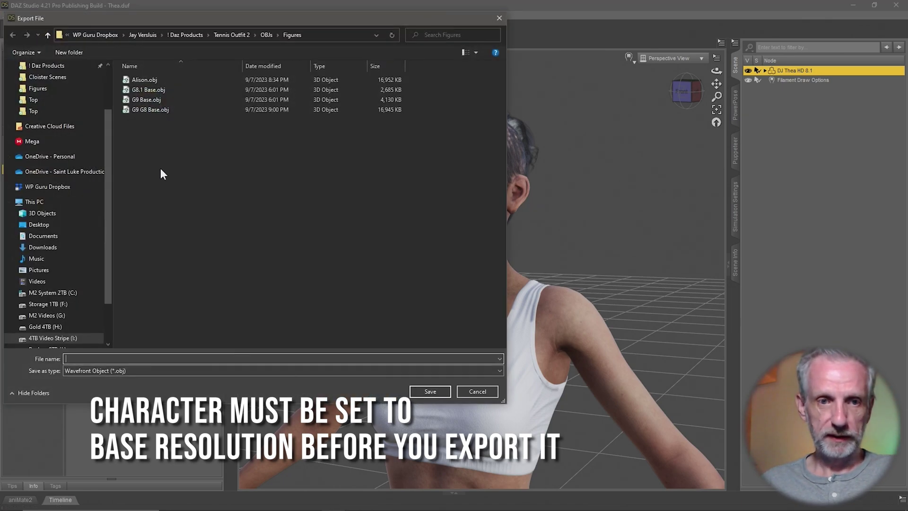
pyautogui.click(84, 224)
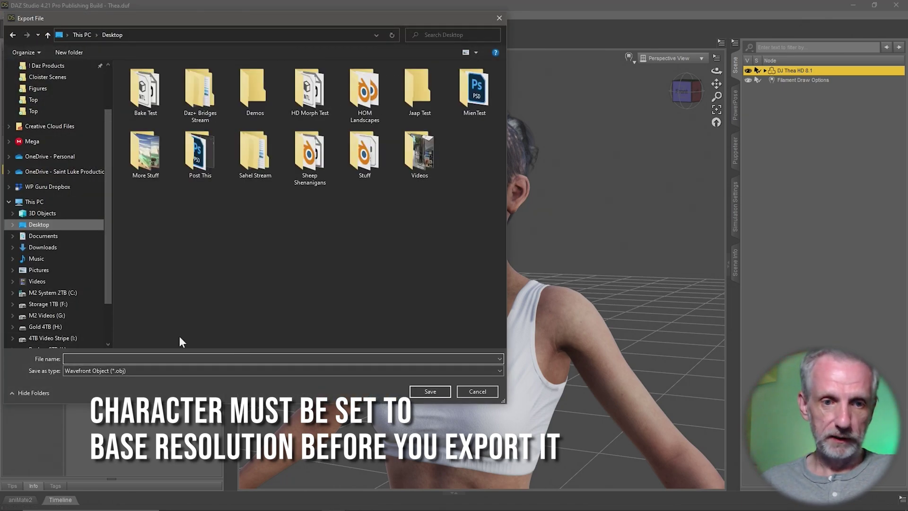
pyautogui.click(267, 358)
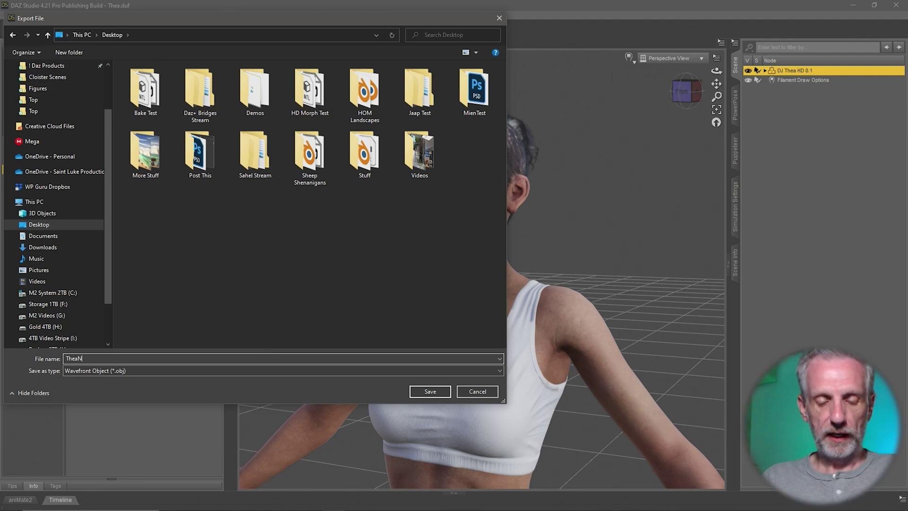
pyautogui.press('Return')
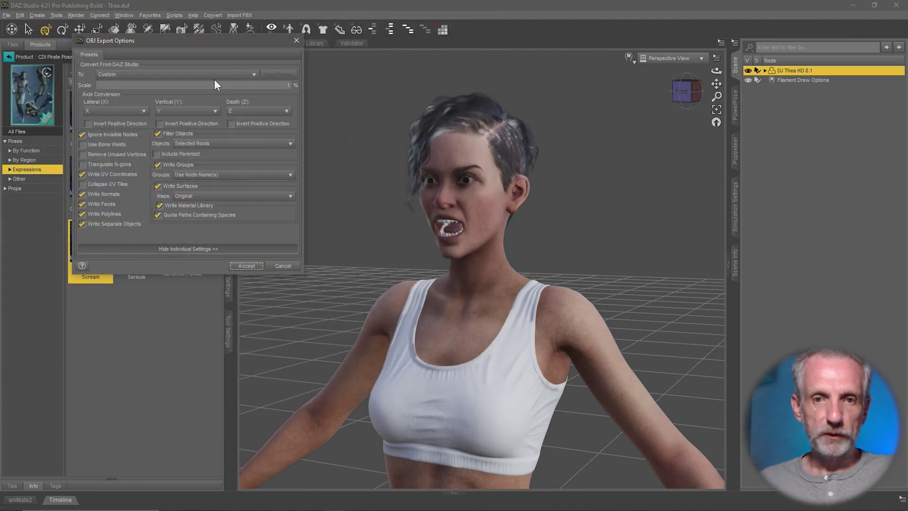
# Step: Export the OBJ with Modo (1 unit = 1m) scaling and objects filtered to Selected Roots
pyautogui.moveTo(209, 41); pyautogui.dragTo(169, 27)
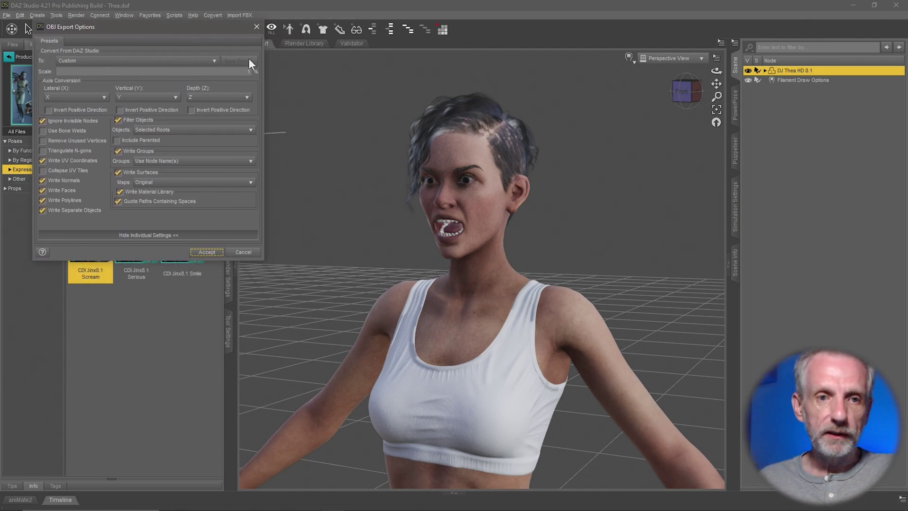
pyautogui.click(199, 61)
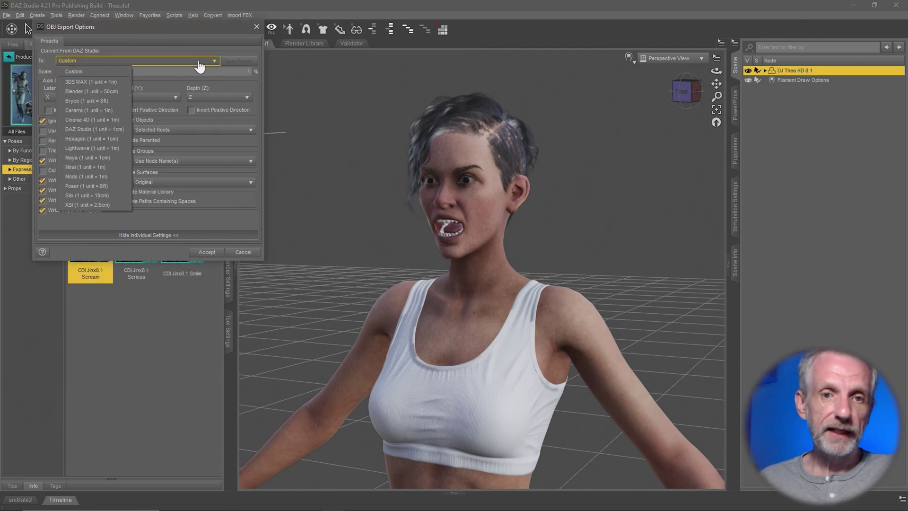
pyautogui.click(109, 176)
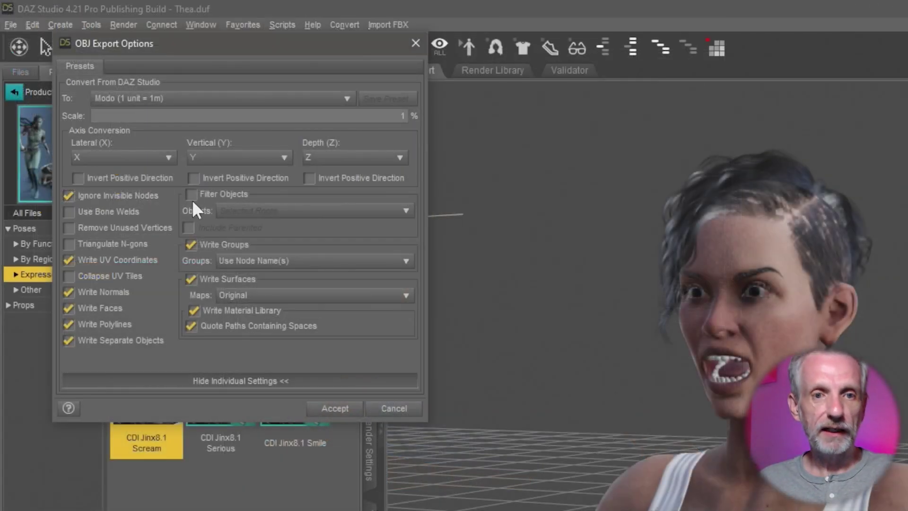
pyautogui.click(122, 119)
pyautogui.click(191, 194)
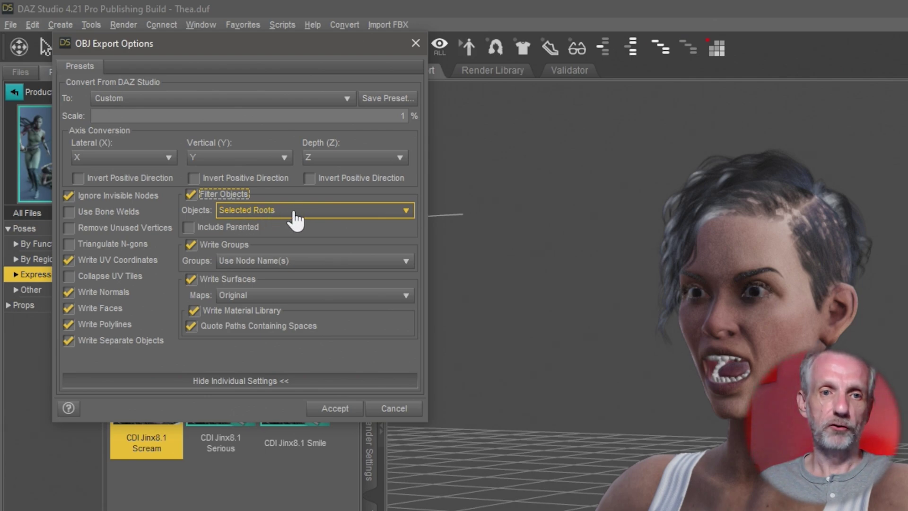
pyautogui.click(335, 408)
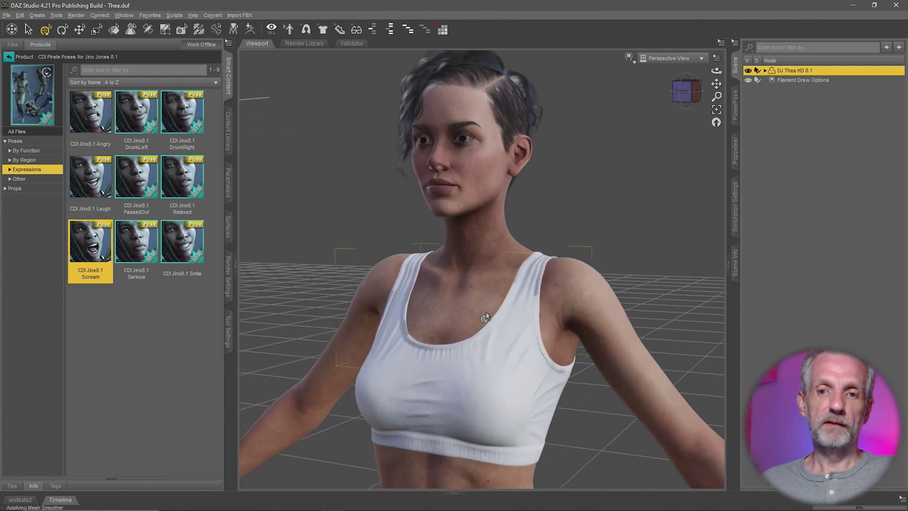
# Step: Open Morph Loader Pro for the restored DJ Thea HD 8.1 figure and set its preset to None
pyautogui.scroll(5, 490, 315)
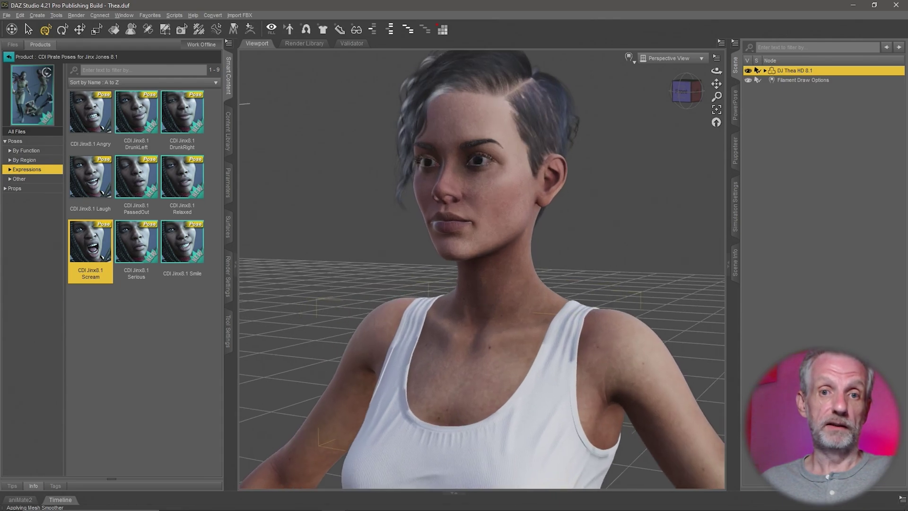
pyautogui.moveTo(489, 315); pyautogui.dragTo(481, 318, button='middle')
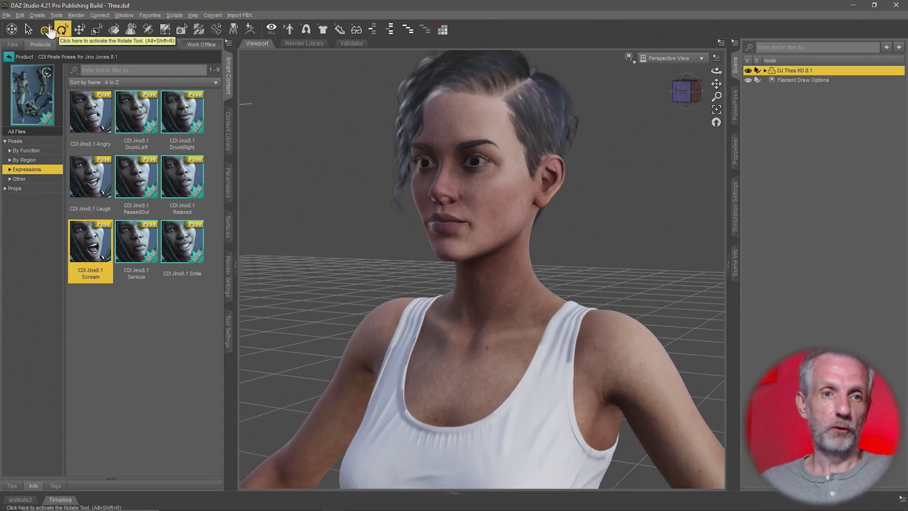
pyautogui.click(19, 15)
pyautogui.moveTo(59, 86)
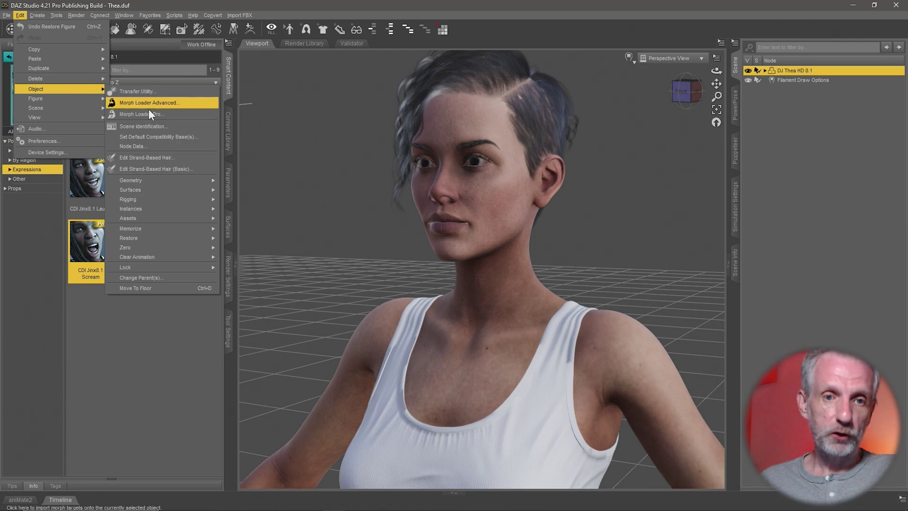
pyautogui.click(151, 111)
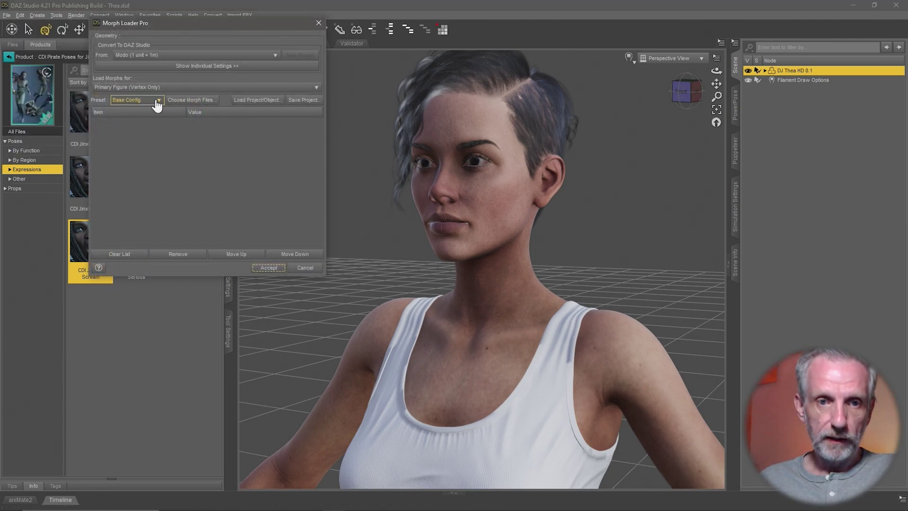
pyautogui.click(157, 102)
pyautogui.click(137, 130)
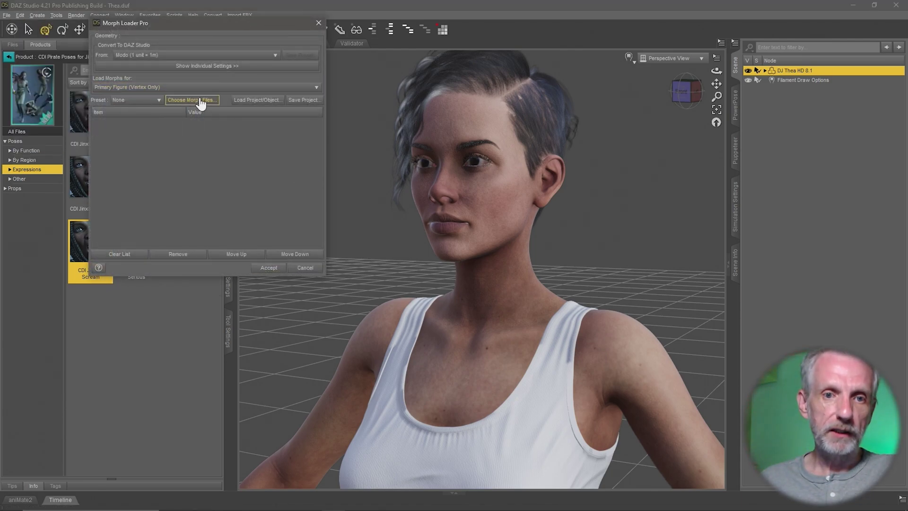
# Step: Choose TheaAngry.obj from the Desktop as the morph file to load
pyautogui.click(201, 101)
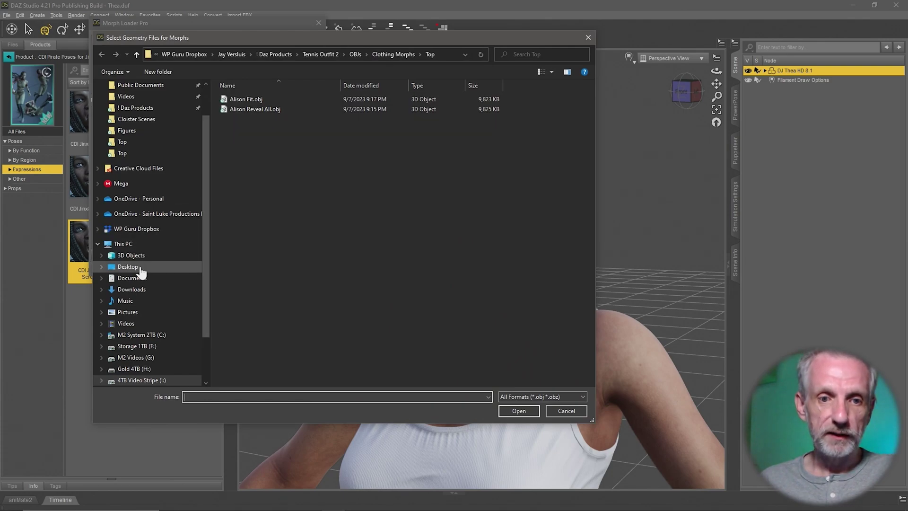
pyautogui.click(127, 267)
pyautogui.click(564, 173)
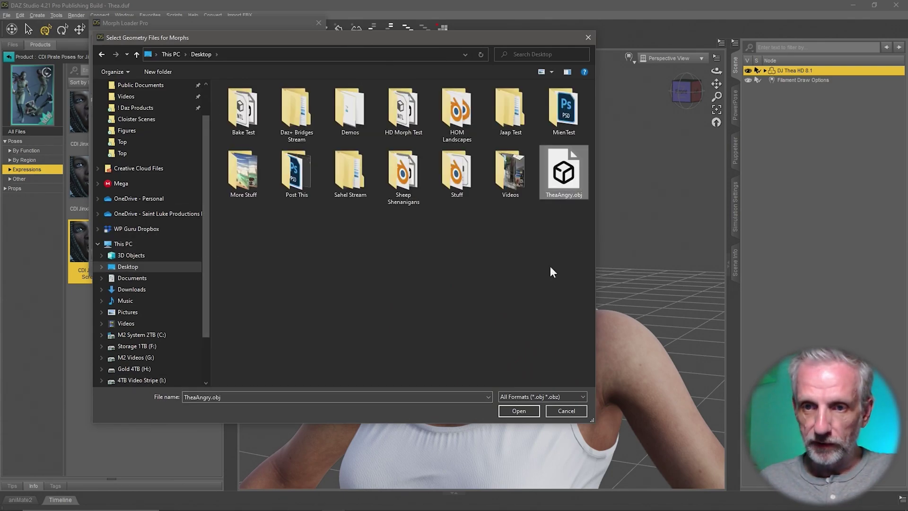
pyautogui.click(519, 411)
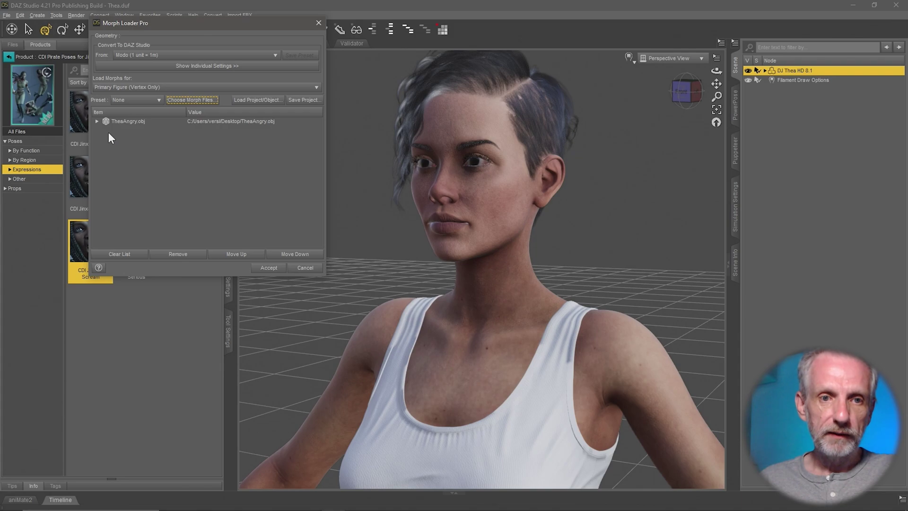
# Step: Check the TheaAngry morph's import options, including Reverse Deformations, and create the morph on the figure
pyautogui.click(97, 121)
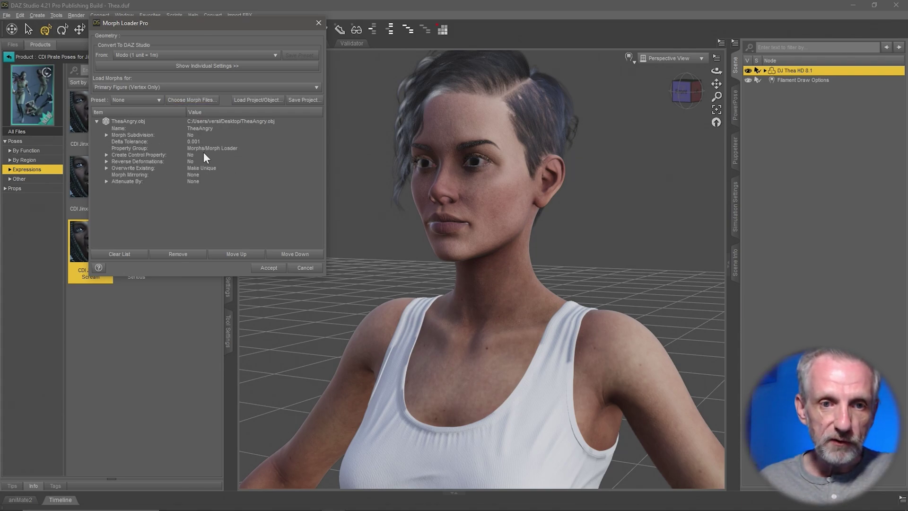
pyautogui.click(190, 161)
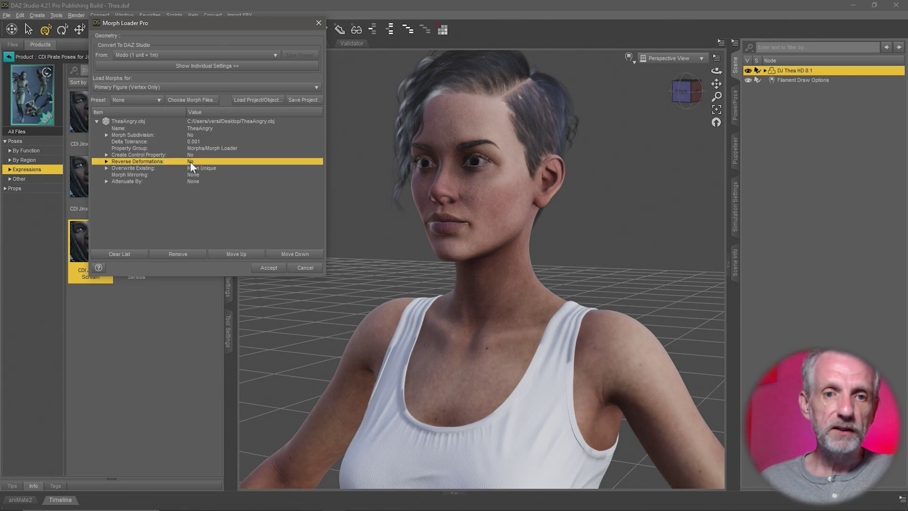
pyautogui.click(276, 268)
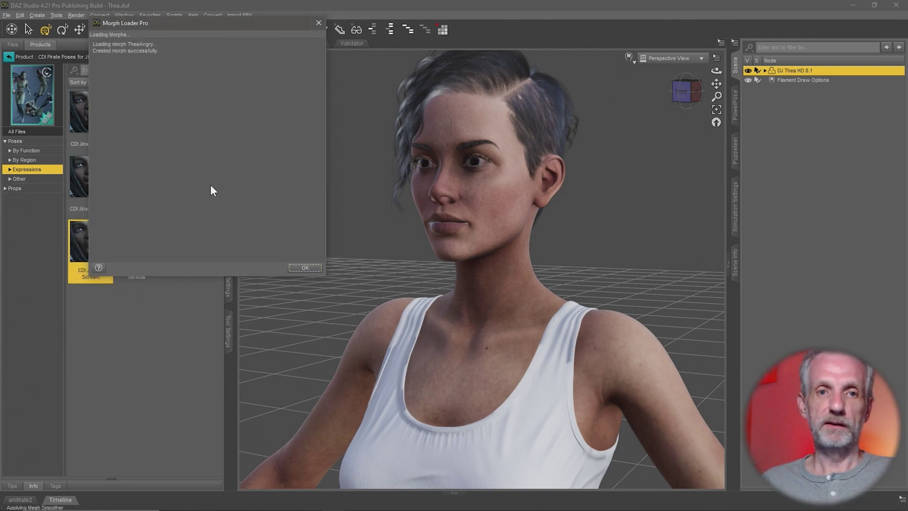
pyautogui.click(305, 268)
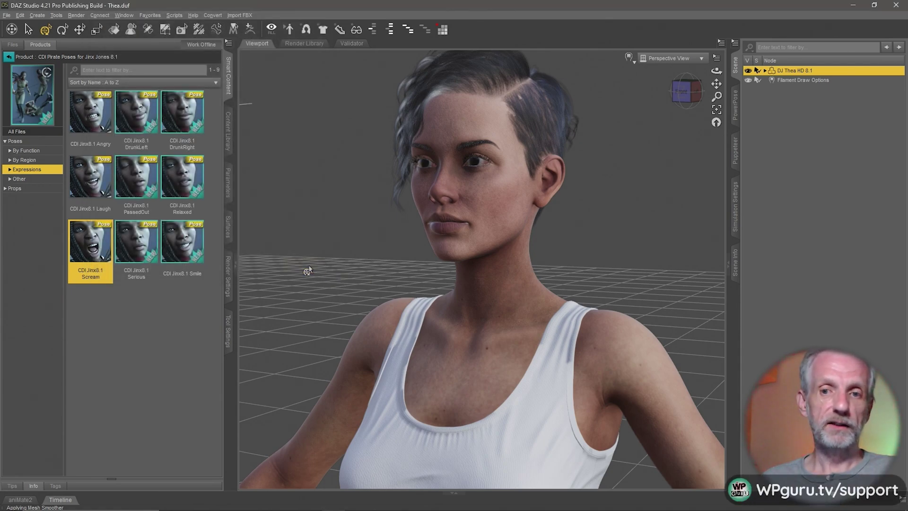
# Step: Test the TheaAngry morph at 100% in the figure's morph parameters and reset it to zero
pyautogui.click(228, 185)
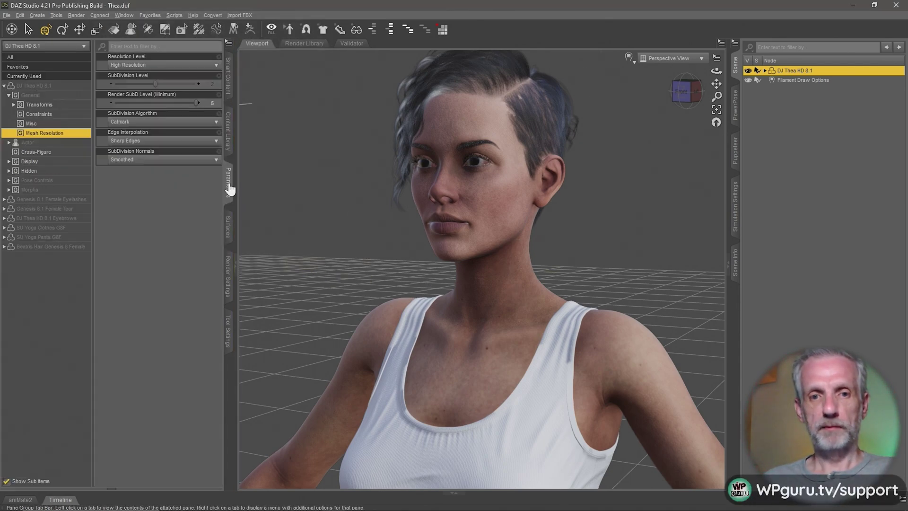
pyautogui.click(67, 190)
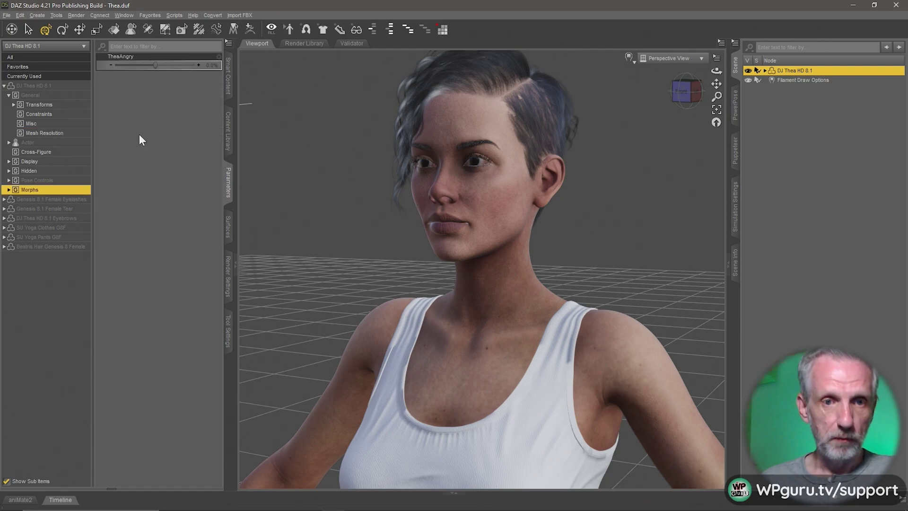
pyautogui.moveTo(155, 64); pyautogui.dragTo(253, 76)
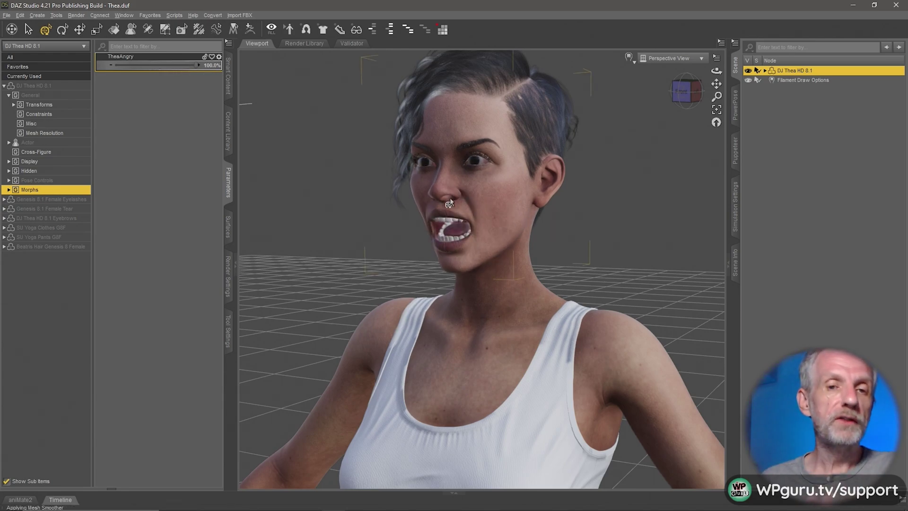
pyautogui.keyDown('alt'); pyautogui.click(171, 68); pyautogui.keyUp('alt')
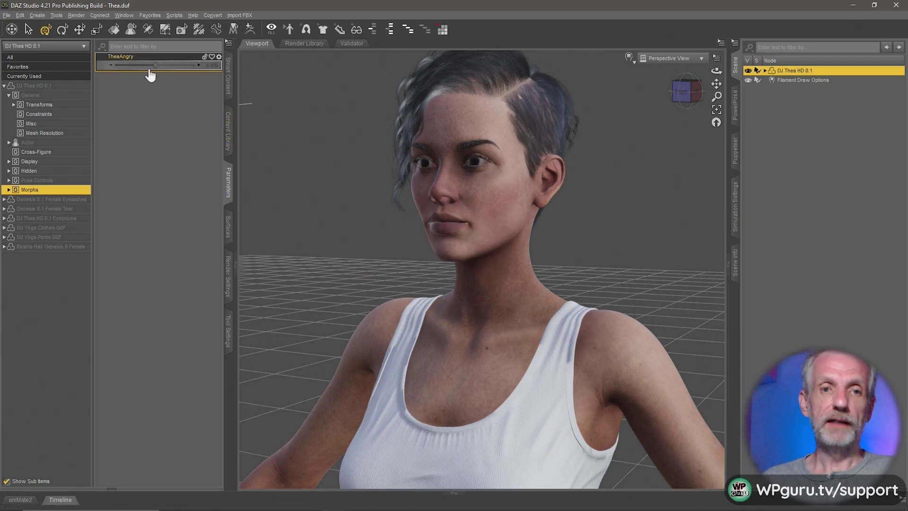
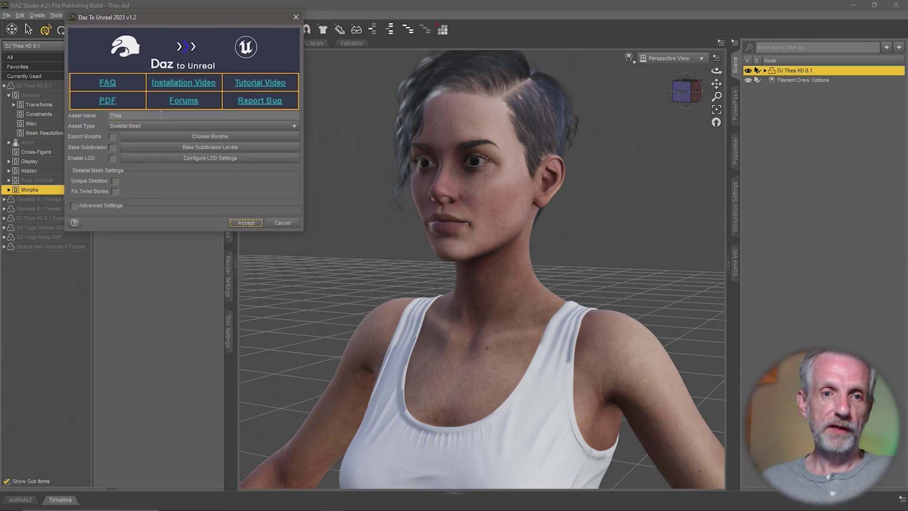
# Step: Set the asset name to Thea81 for the Daz To Unreal export
pyautogui.press('Right')
pyautogui.press('Right')
pyautogui.press('Right')
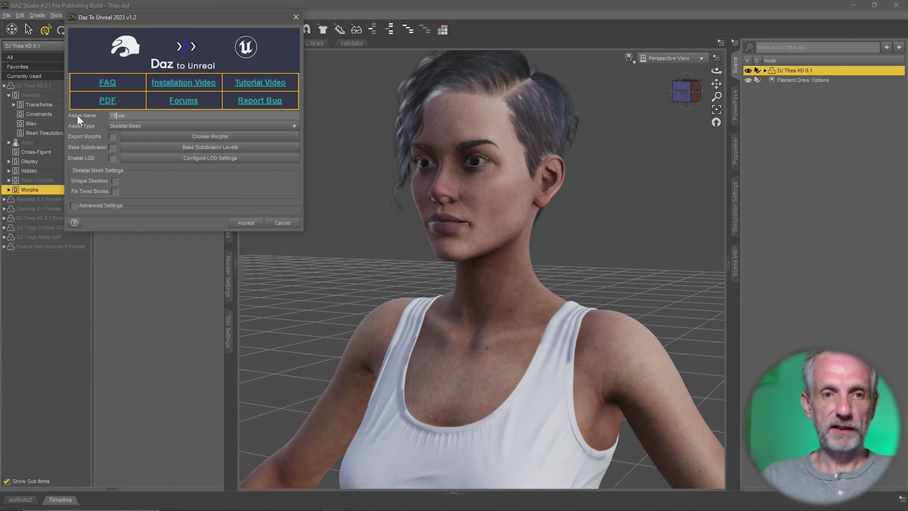
pyautogui.press('Left')
pyautogui.press('Left')
pyautogui.press('End')
pyautogui.write('81')
pyautogui.press('Tab')
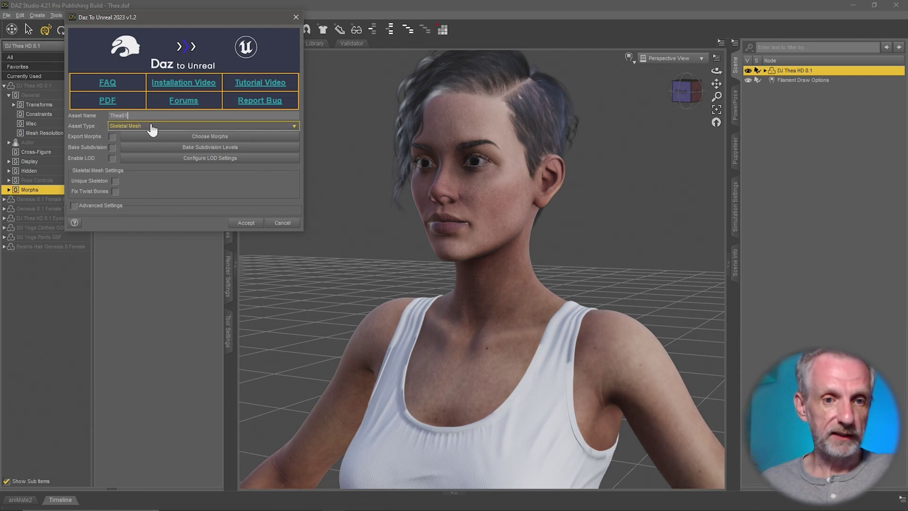
# Step: Enable morph export for the Daz To Unreal transfer and open the selection of morphs
pyautogui.click(111, 136)
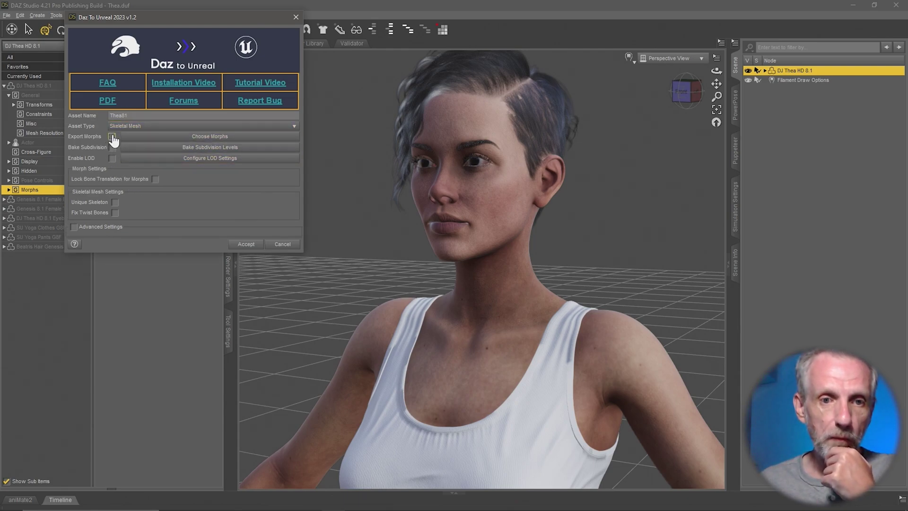
pyautogui.click(206, 139)
pyautogui.moveTo(420, 58); pyautogui.dragTo(477, 13)
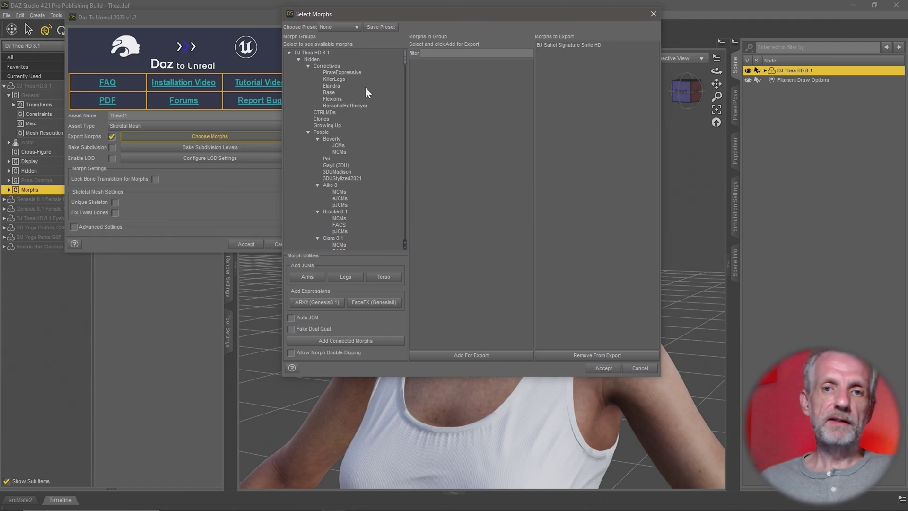
# Step: Browse all morphs of the DJ Thea HD 8.1 figure and filter them by "angry"
pyautogui.click(335, 53)
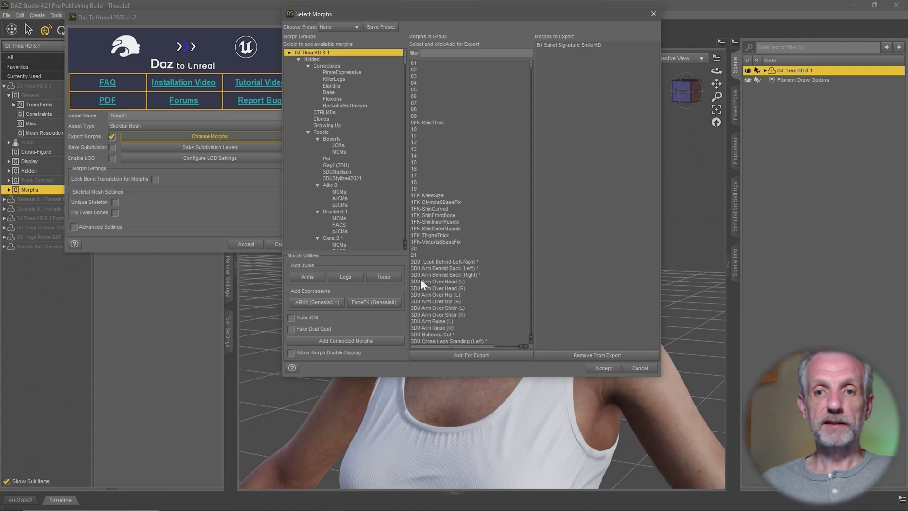
pyautogui.scroll(-20, 457, 224)
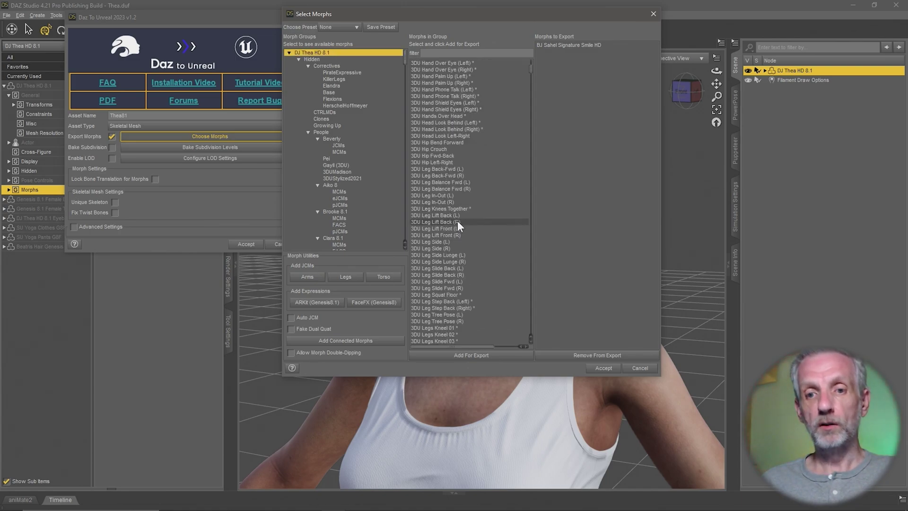
pyautogui.scroll(-20, 457, 223)
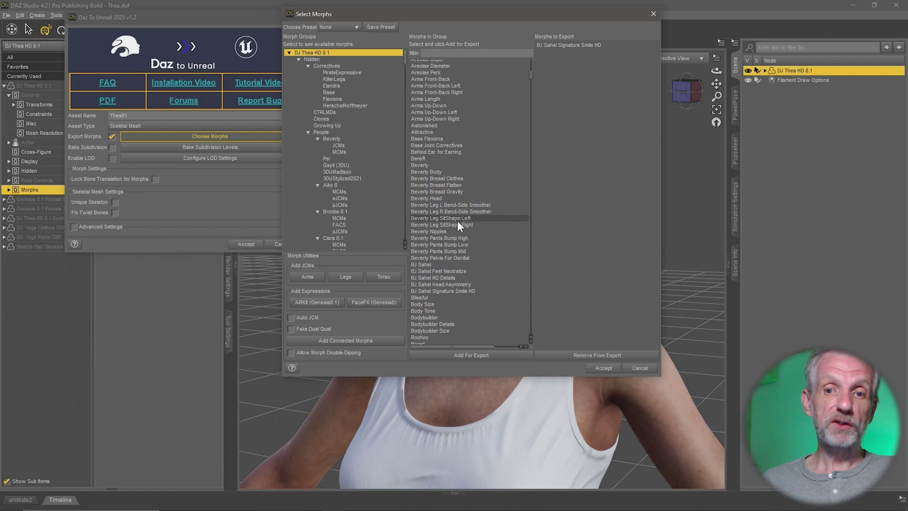
pyautogui.scroll(-15, 458, 222)
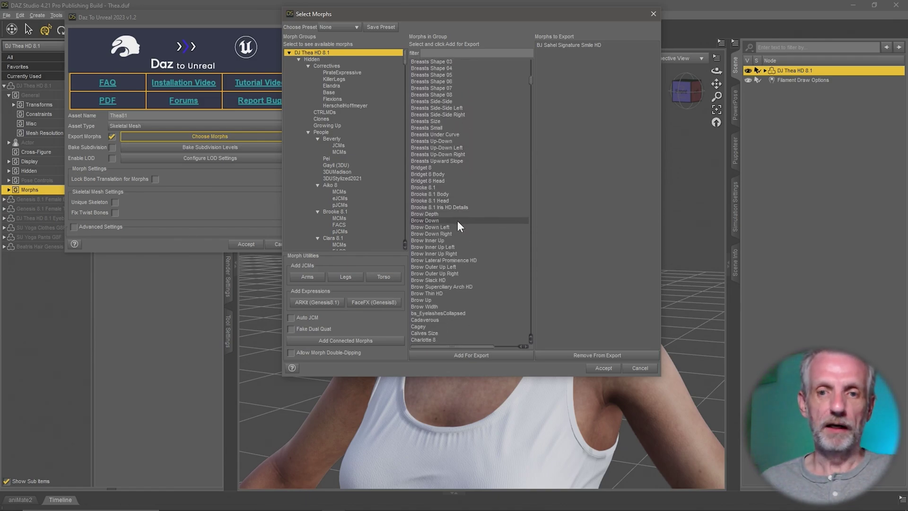
pyautogui.scroll(15, 458, 220)
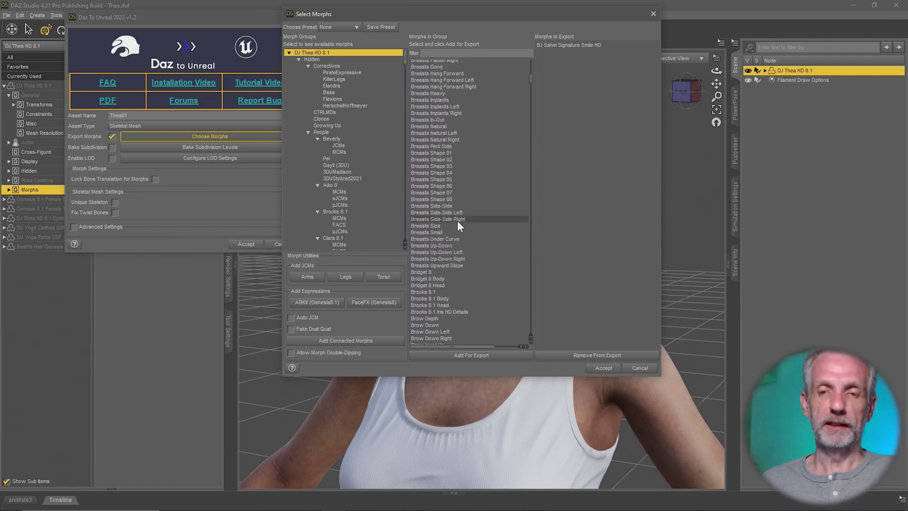
pyautogui.scroll(1, 457, 220)
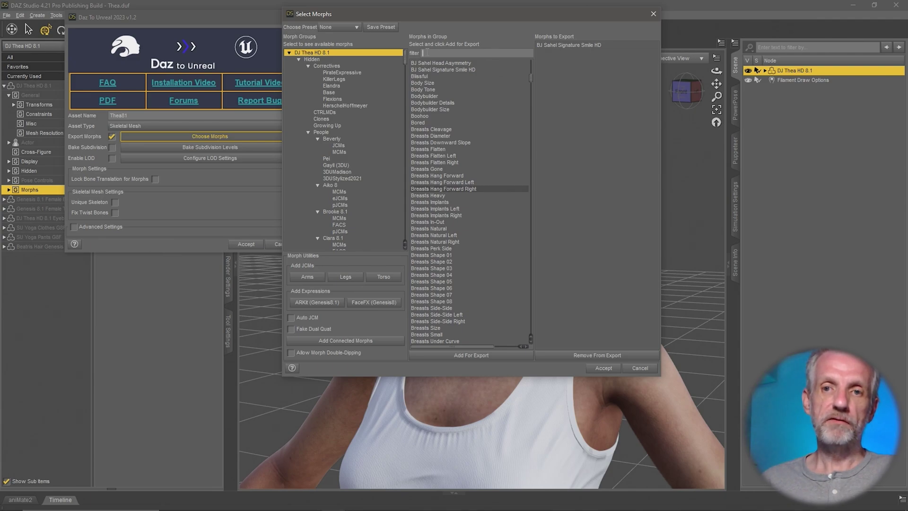
pyautogui.write('ang')
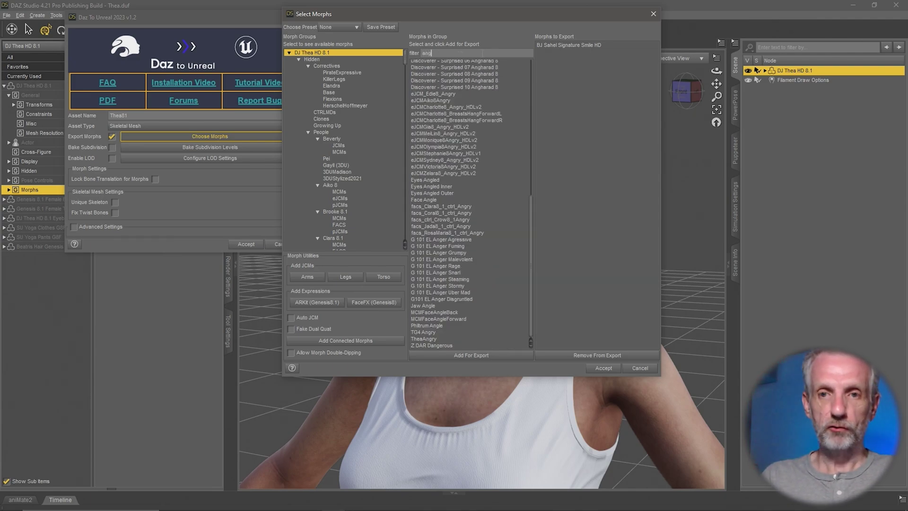
pyautogui.write('ry')
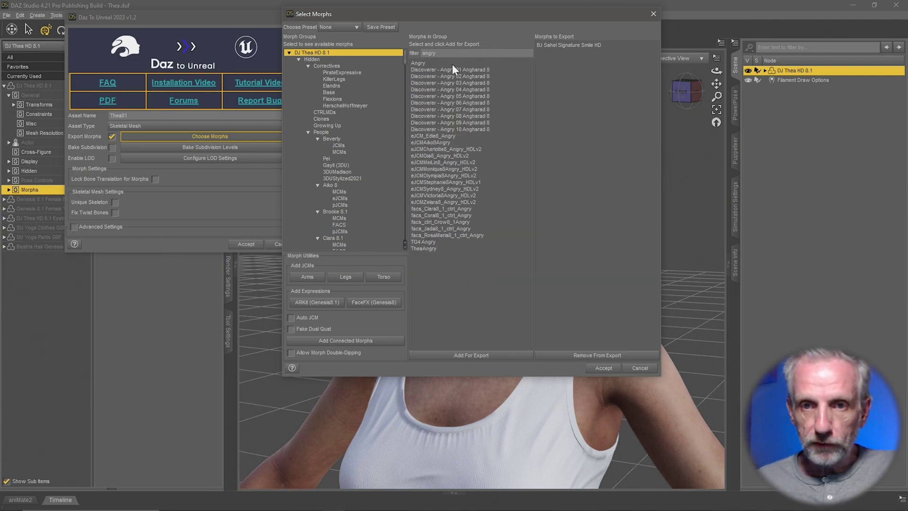
# Step: Add the Angry and TheaAngry morphs to the list of morphs to export
pyautogui.click(438, 63)
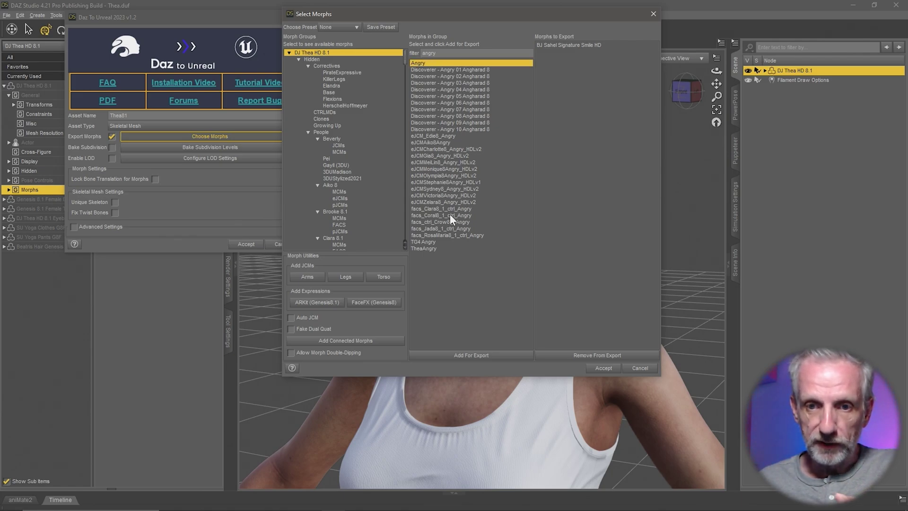
pyautogui.click(433, 249)
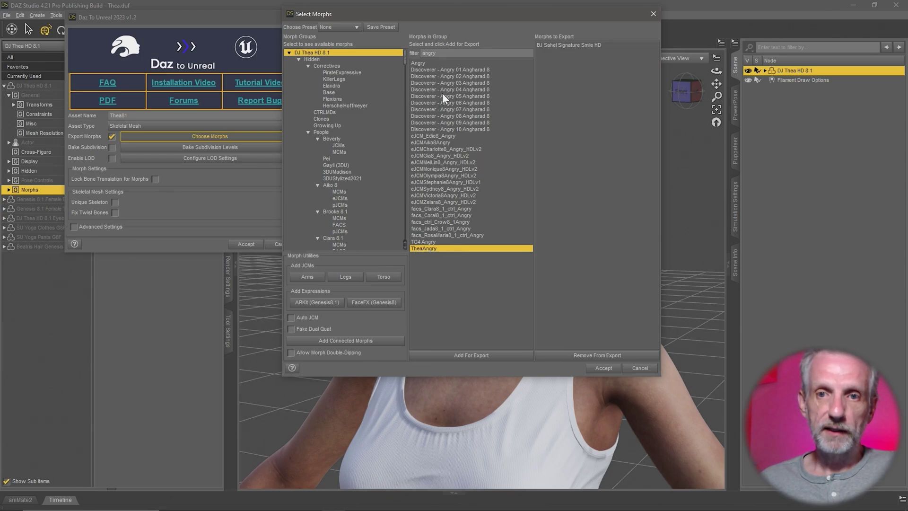
pyautogui.keyDown('ctrl'); pyautogui.click(440, 63); pyautogui.keyUp('ctrl')
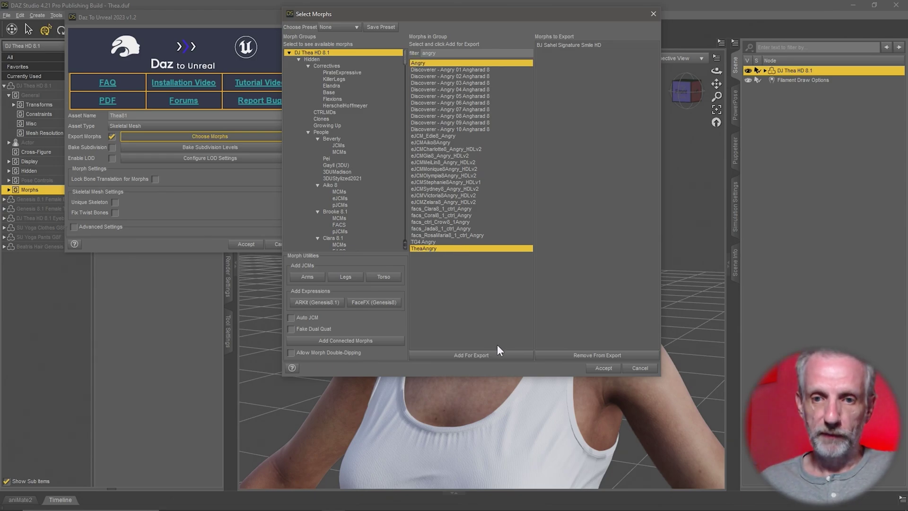
pyautogui.click(490, 358)
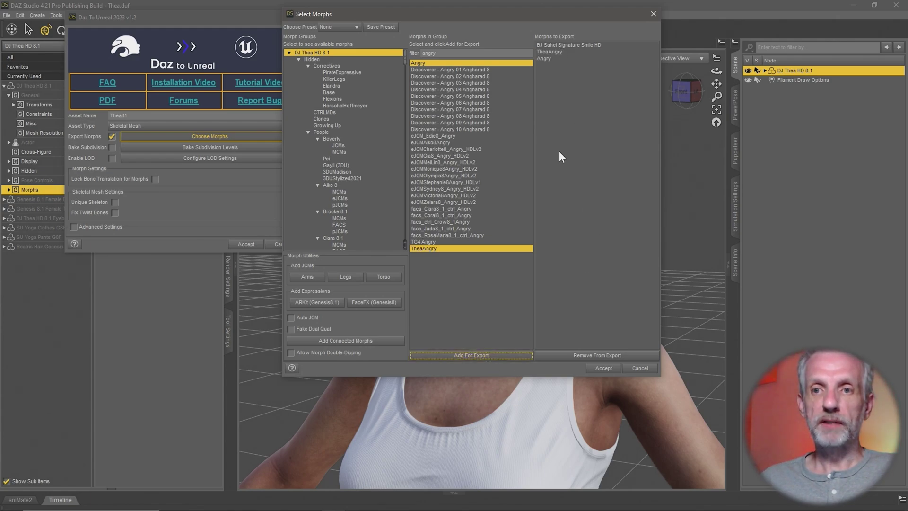
# Step: Remove BJ Sahel Signature Smile HD from the morphs to export and send the figure to Unreal
pyautogui.click(599, 45)
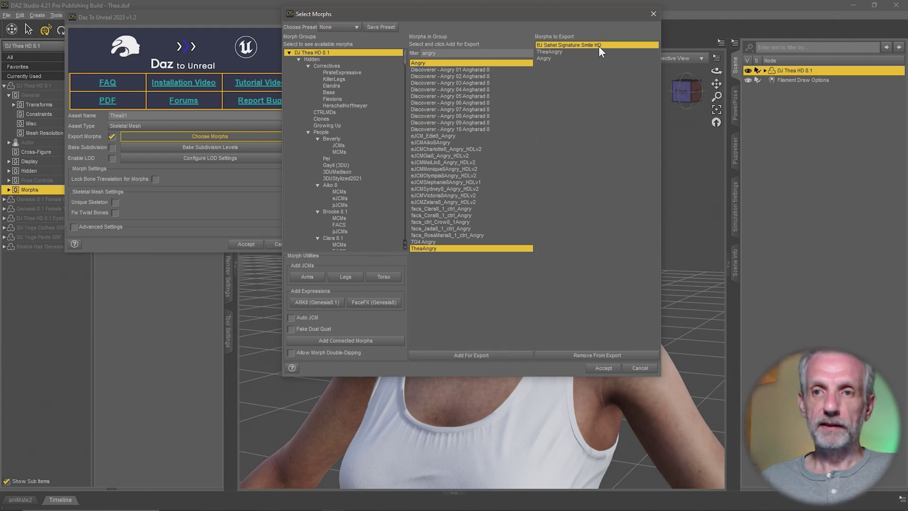
pyautogui.click(612, 356)
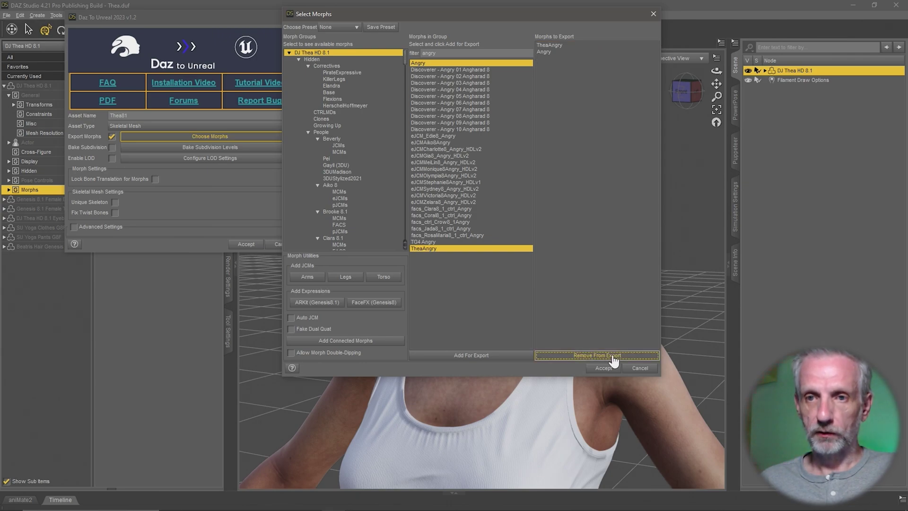
pyautogui.moveTo(563, 46); pyautogui.dragTo(559, 52)
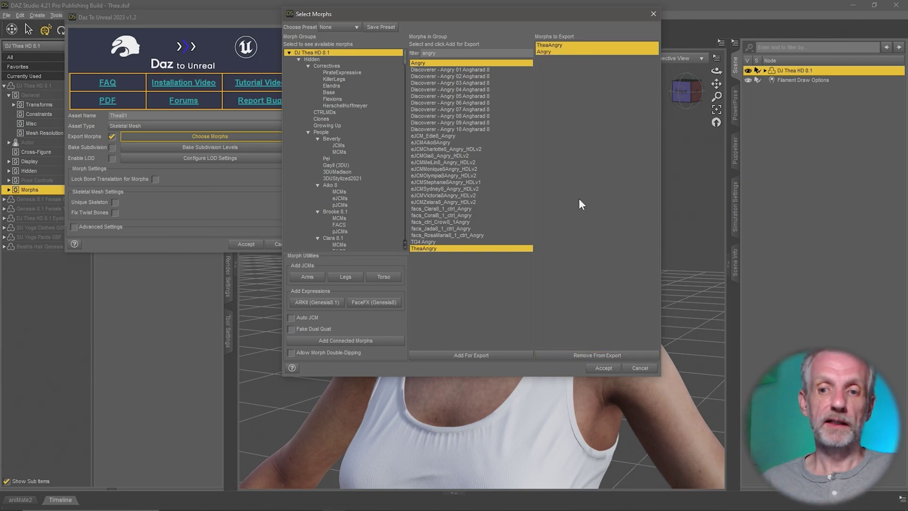
pyautogui.click(600, 367)
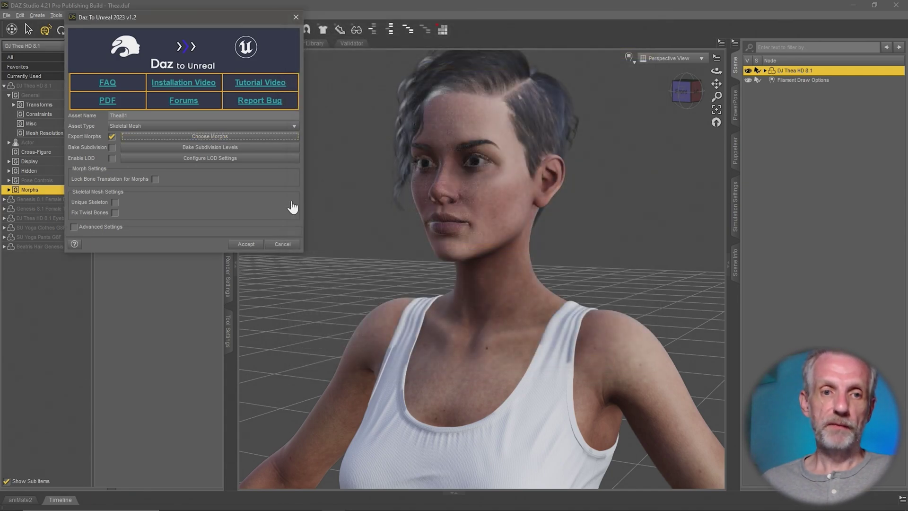
pyautogui.click(246, 243)
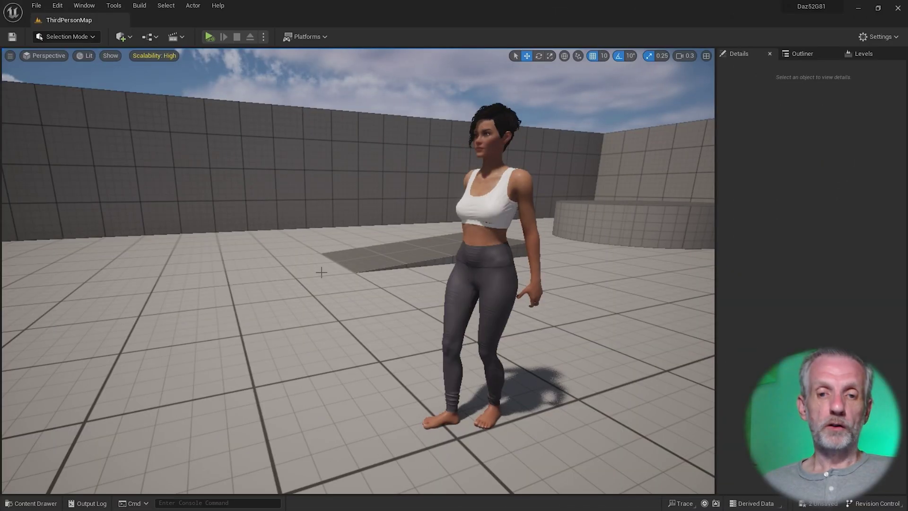
# Step: Switch to Unreal Engine and open the Thea81 skeletal mesh from the DazToUnreal content
pyautogui.click(35, 503)
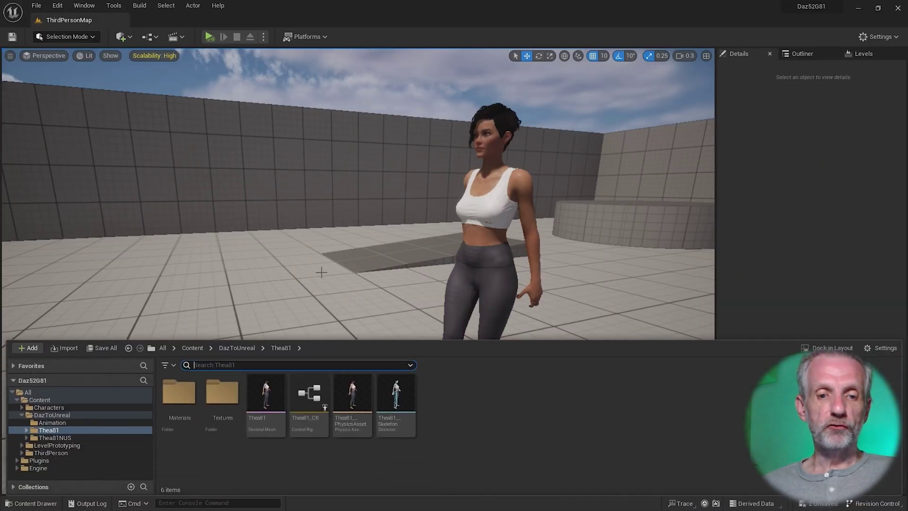
pyautogui.doubleClick(274, 396)
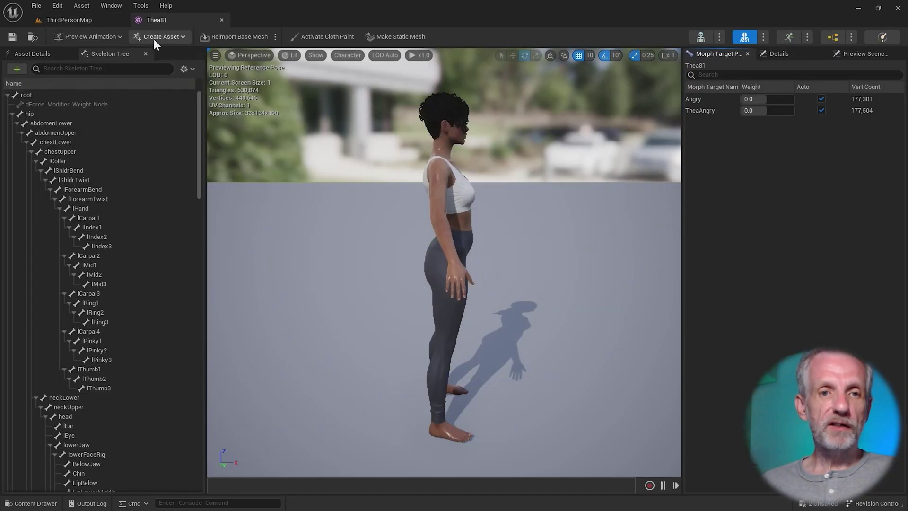
# Step: Preview the FaceForward animation on the mesh, held at its first frame with the face in close-up
pyautogui.click(120, 32)
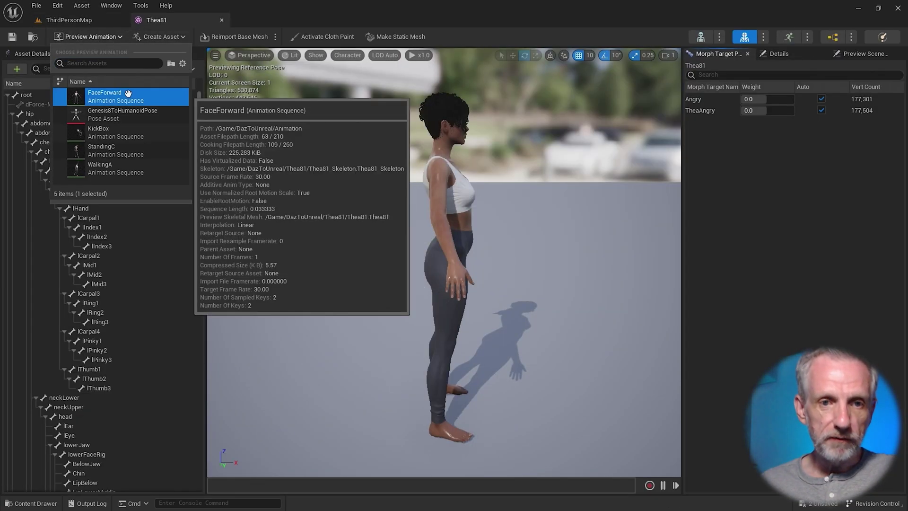
pyautogui.click(127, 93)
pyautogui.moveTo(318, 215); pyautogui.dragTo(300, 177)
pyautogui.moveTo(300, 177); pyautogui.dragTo(250, 154, button='right')
pyautogui.moveTo(359, 227); pyautogui.dragTo(400, 293)
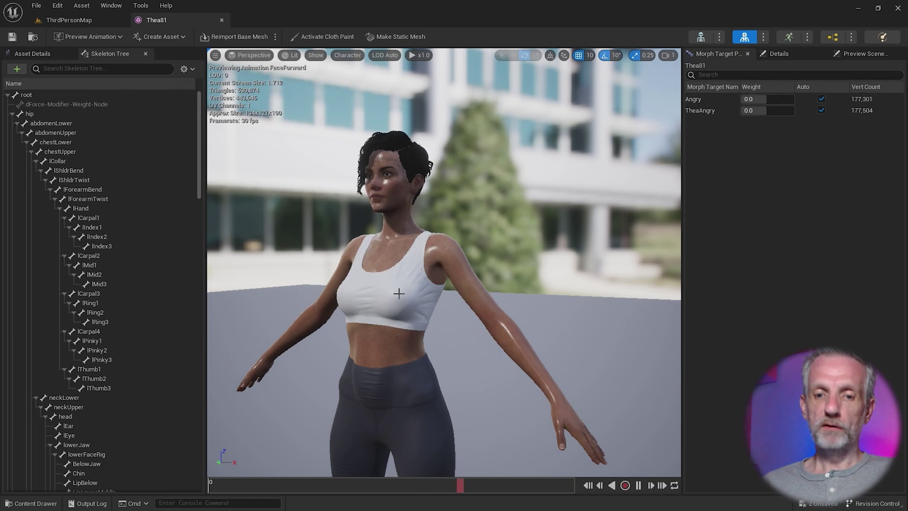
pyautogui.click(588, 486)
pyautogui.moveTo(462, 399); pyautogui.dragTo(442, 387, button='right')
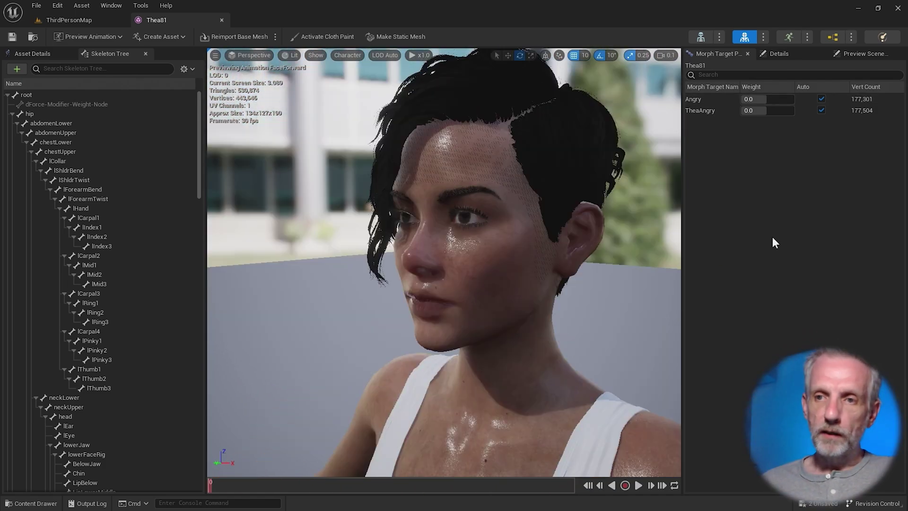
# Step: Test the TheaAngry and Angry morph targets on the face by varying their weights
pyautogui.moveTo(751, 110); pyautogui.dragTo(777, 100)
pyautogui.click(821, 110)
pyautogui.click(761, 99)
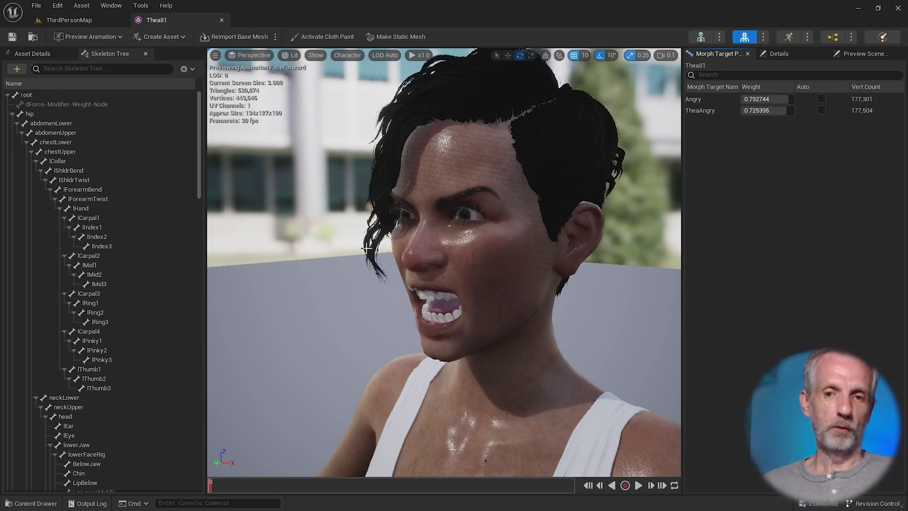
pyautogui.moveTo(775, 100); pyautogui.dragTo(759, 100)
pyautogui.moveTo(766, 110); pyautogui.dragTo(759, 110)
# Step: Return to the ThirdPersonMap level and examine the Thea81NUS character's animation and mesh properties
pyautogui.click(82, 24)
pyautogui.moveTo(322, 185); pyautogui.dragTo(350, 185, button='right')
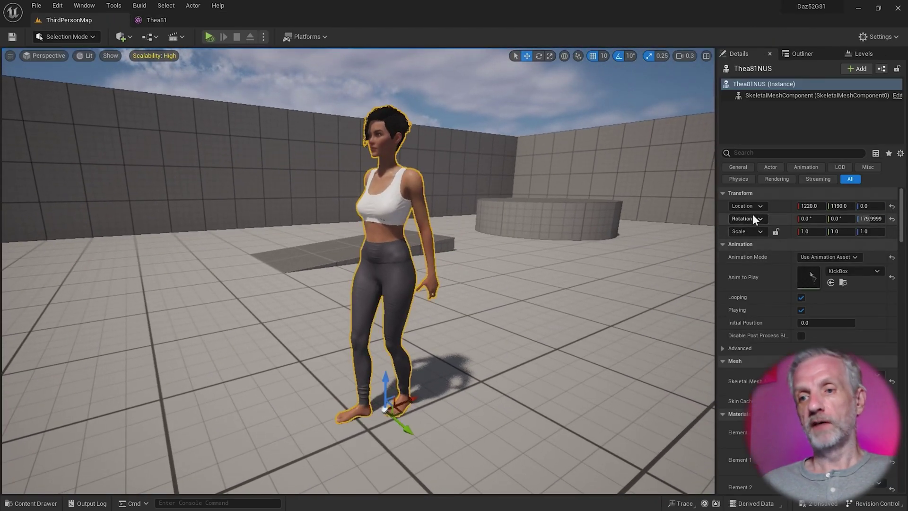
pyautogui.scroll(-8, 769, 225)
pyautogui.scroll(2, 769, 226)
pyautogui.scroll(3, 770, 224)
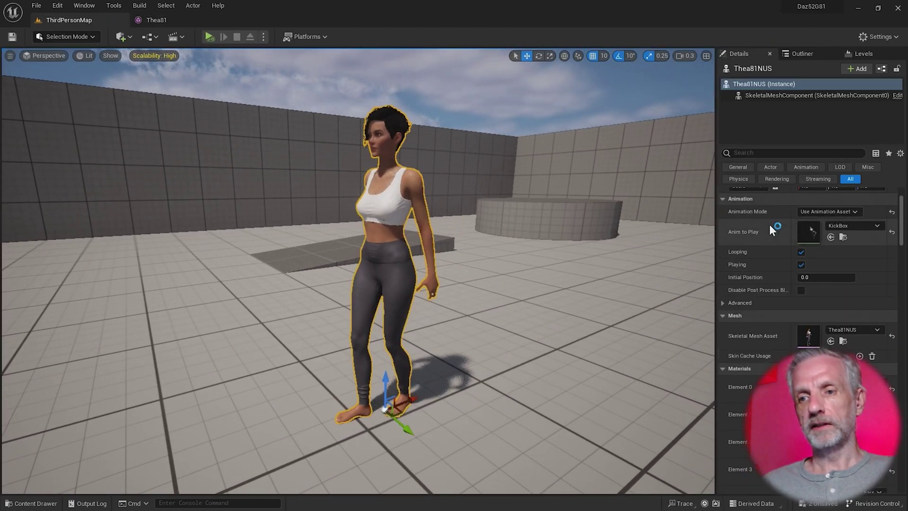
pyautogui.scroll(2, 765, 283)
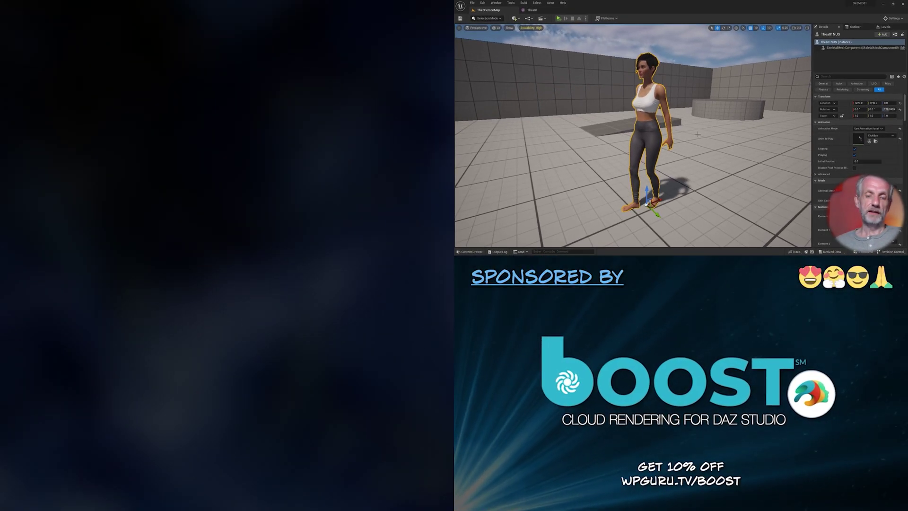
pyautogui.moveTo(697, 135); pyautogui.dragTo(675, 126, button='right')
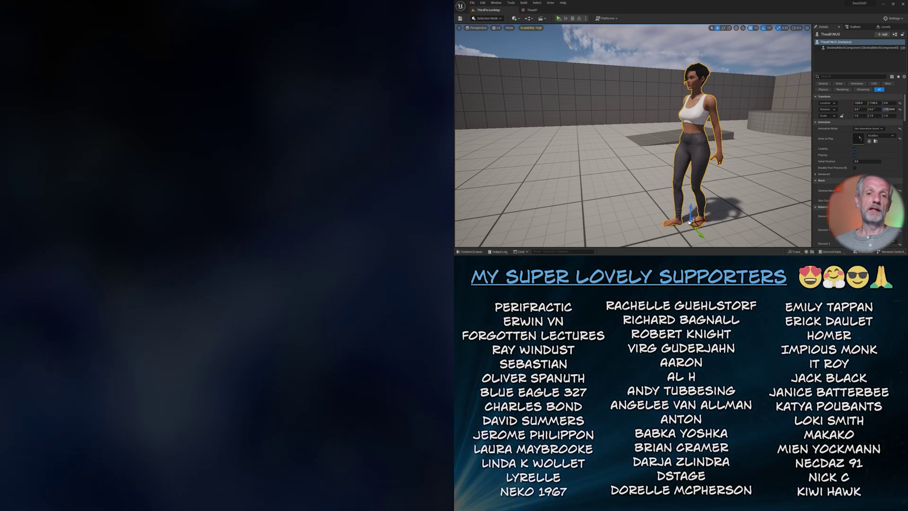
# Step: Go back to the Thea81 skeletal mesh to view the morphed facial expression
pyautogui.click(532, 10)
pyautogui.moveTo(621, 84); pyautogui.dragTo(628, 80, button='right')
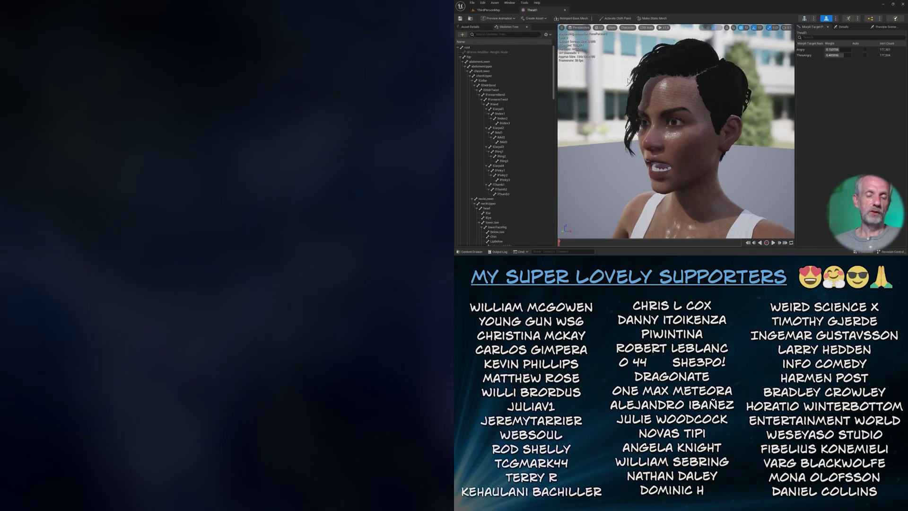